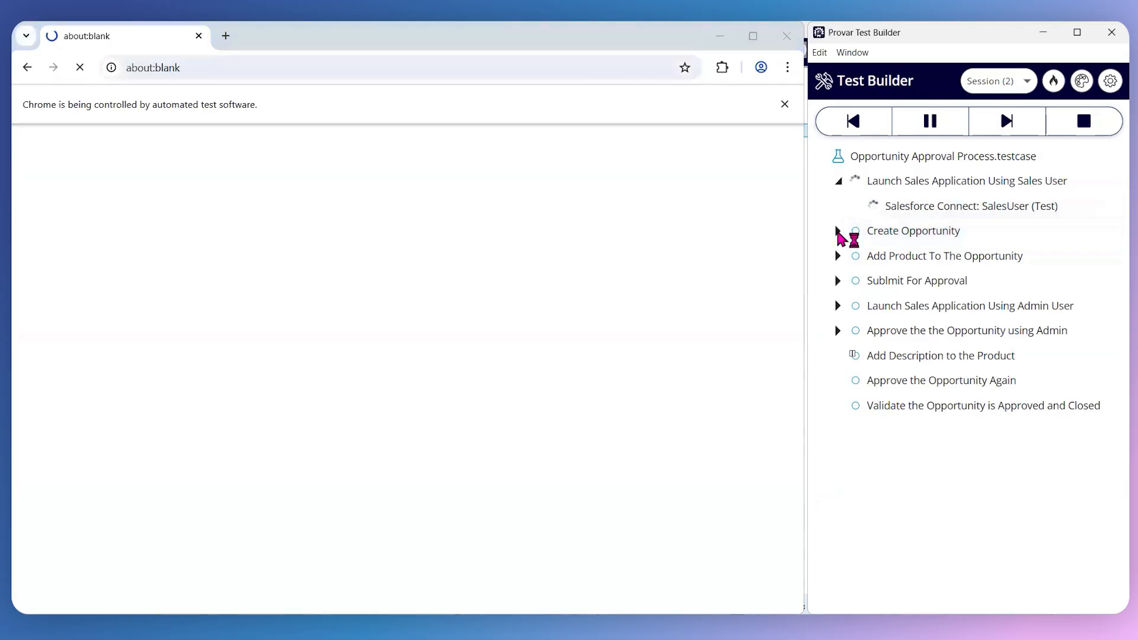
- Expand the Create Opportunity and Add Product To The Opportunity groups, plus the nested Opportunity Home and New screens, to examine their test steps
left_click(838, 230)
left_click(838, 306)
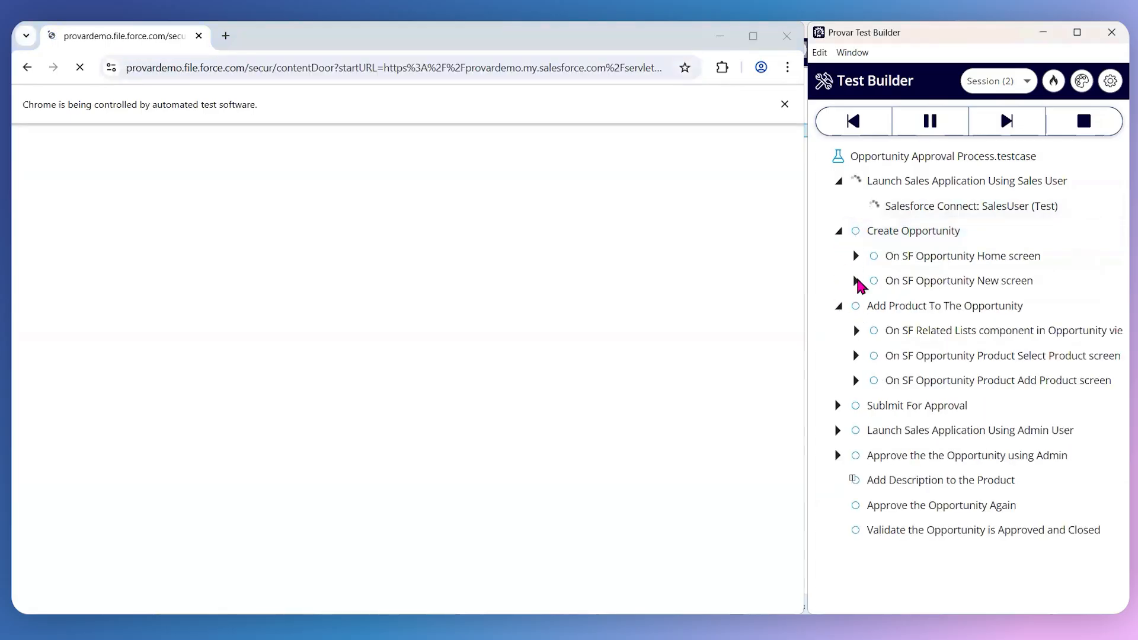
left_click(856, 257)
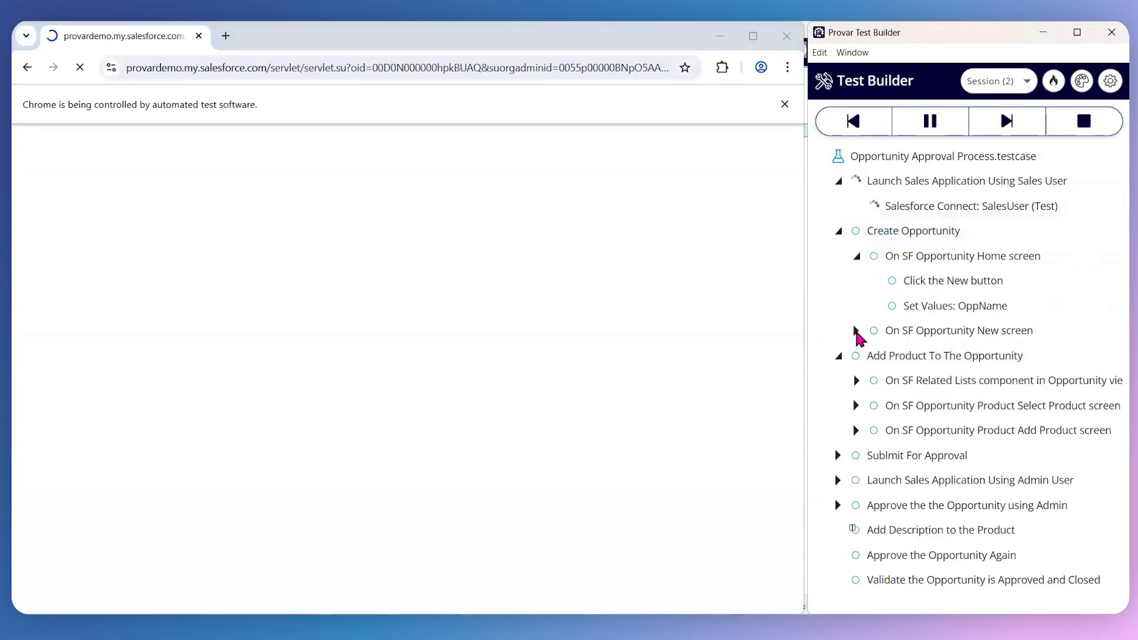
left_click(856, 332)
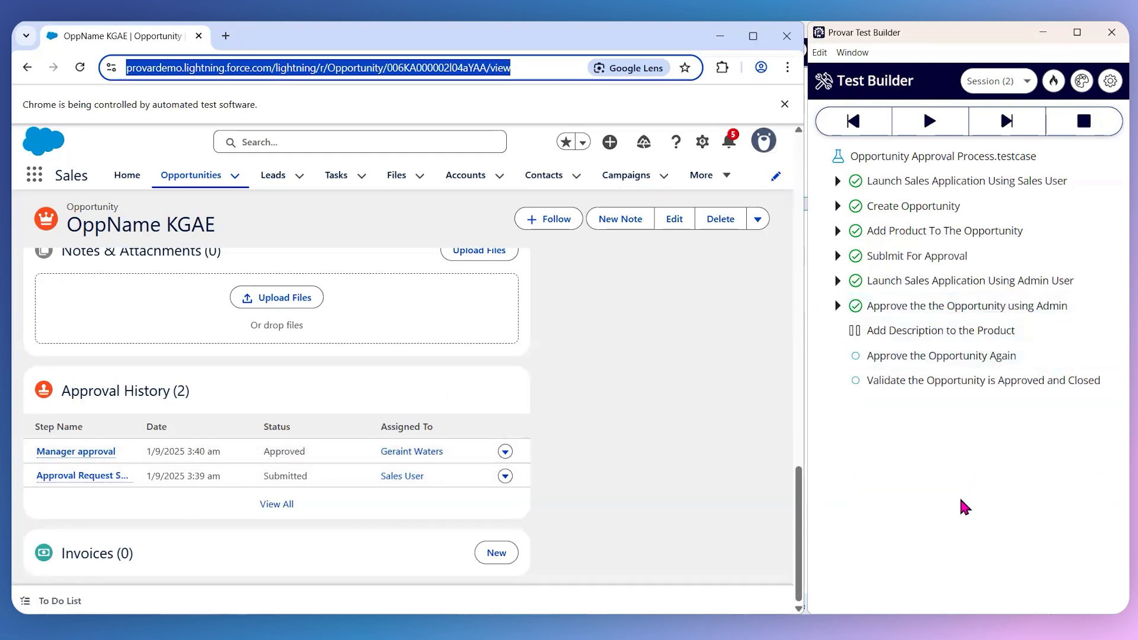
- In the Sales User browser window, add and run a test step for the Edit action of the Provar Mobile Testing product row
left_click(709, 624)
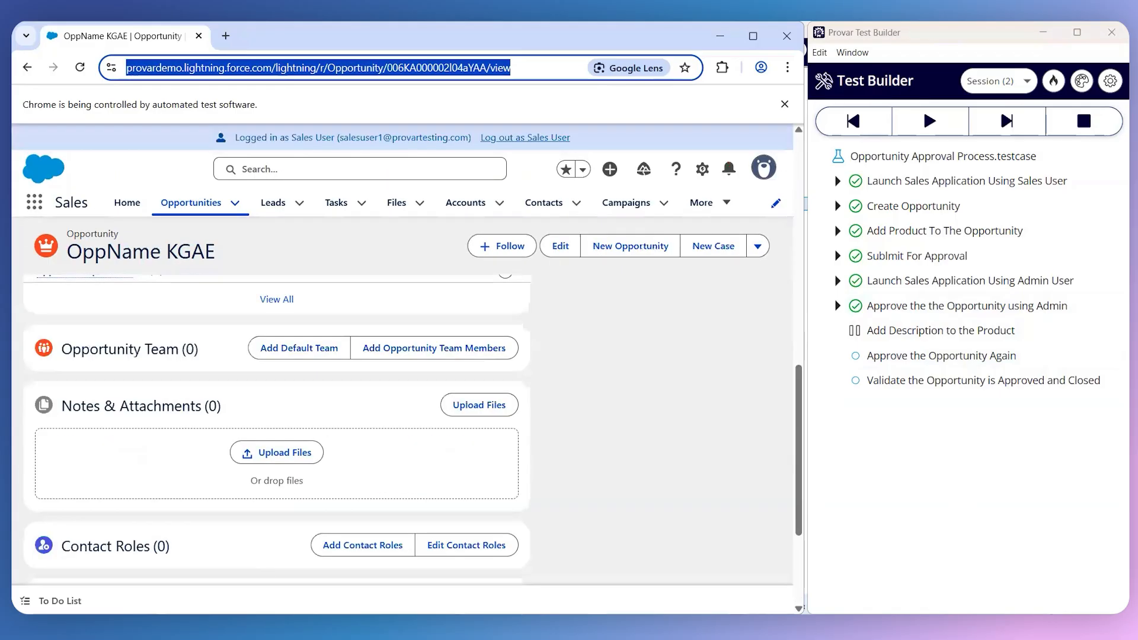
scroll(474, 417, "down", 3)
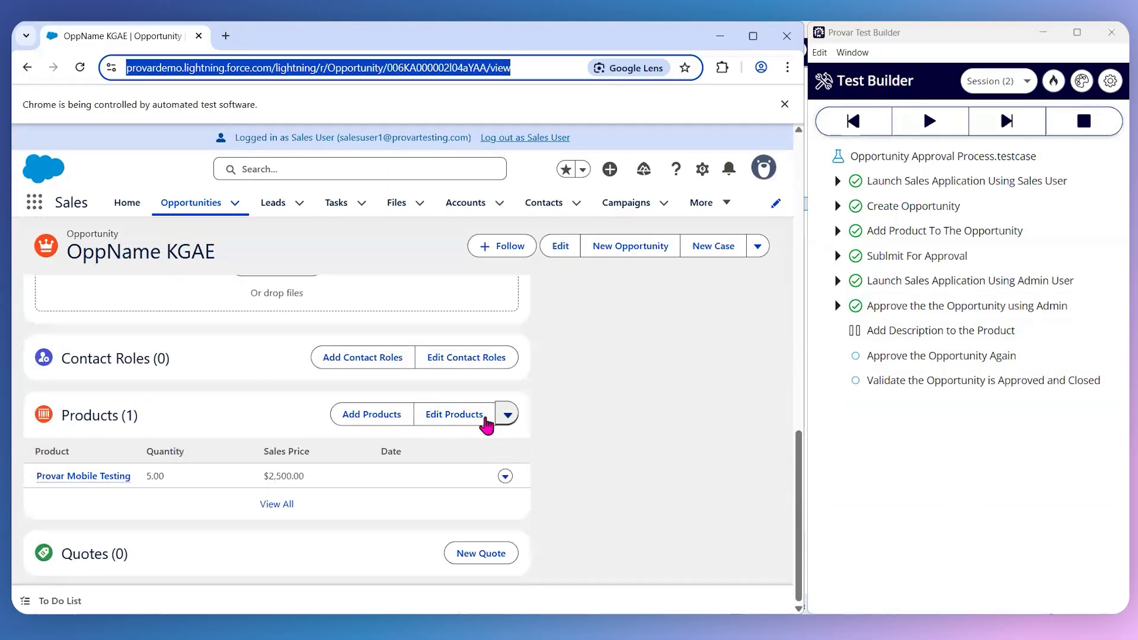
left_click(504, 476)
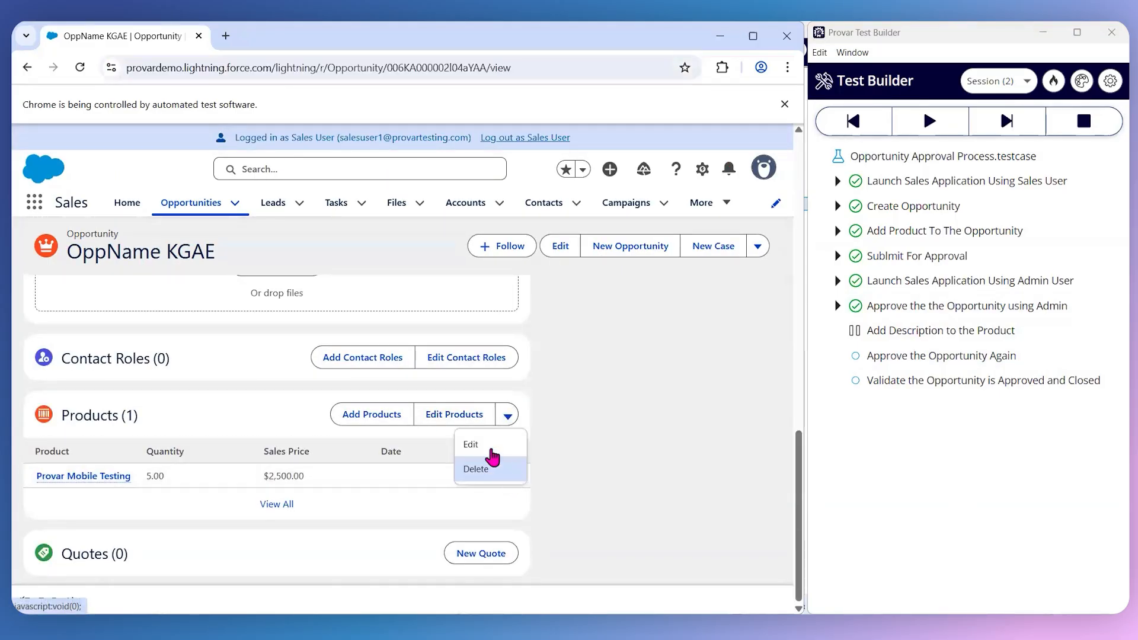
right_click(490, 449)
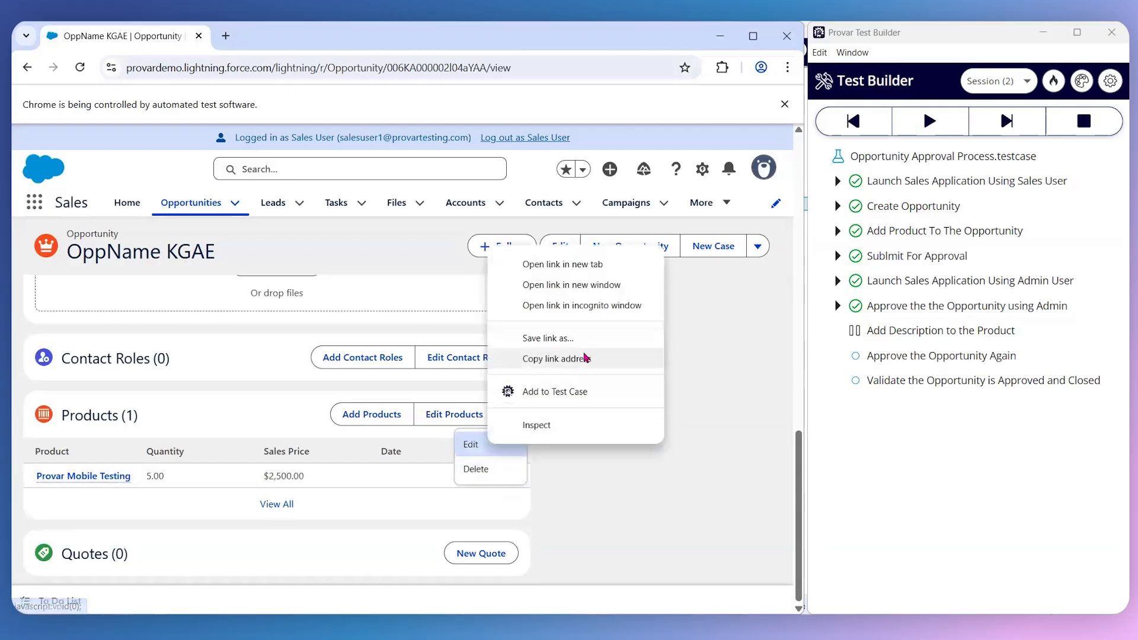
left_click(554, 394)
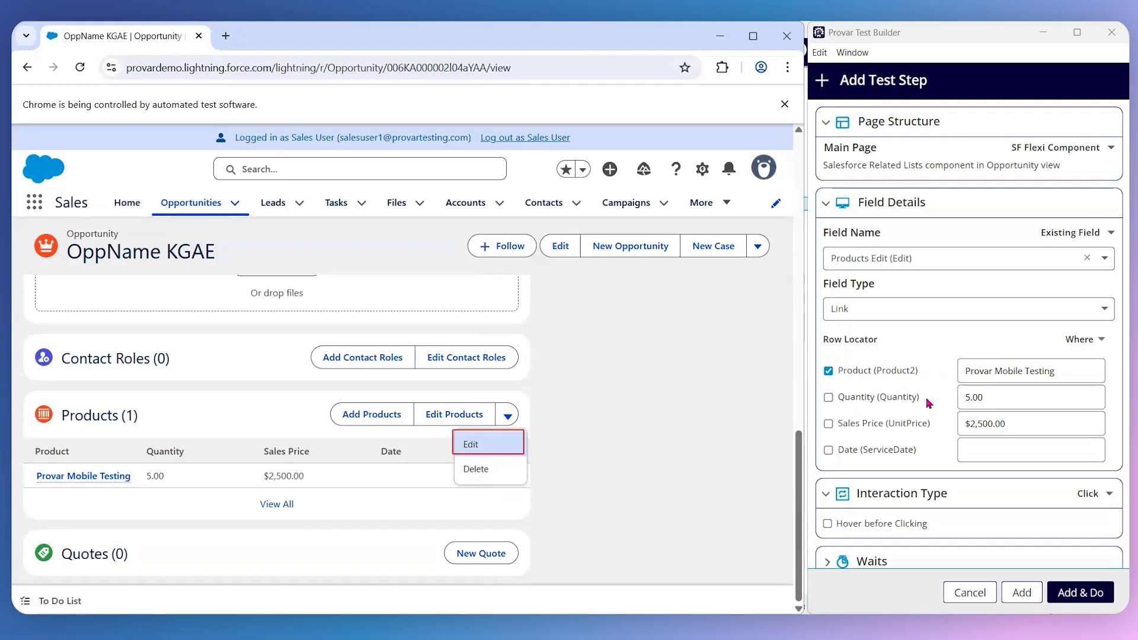
scroll(929, 403, "down", 1)
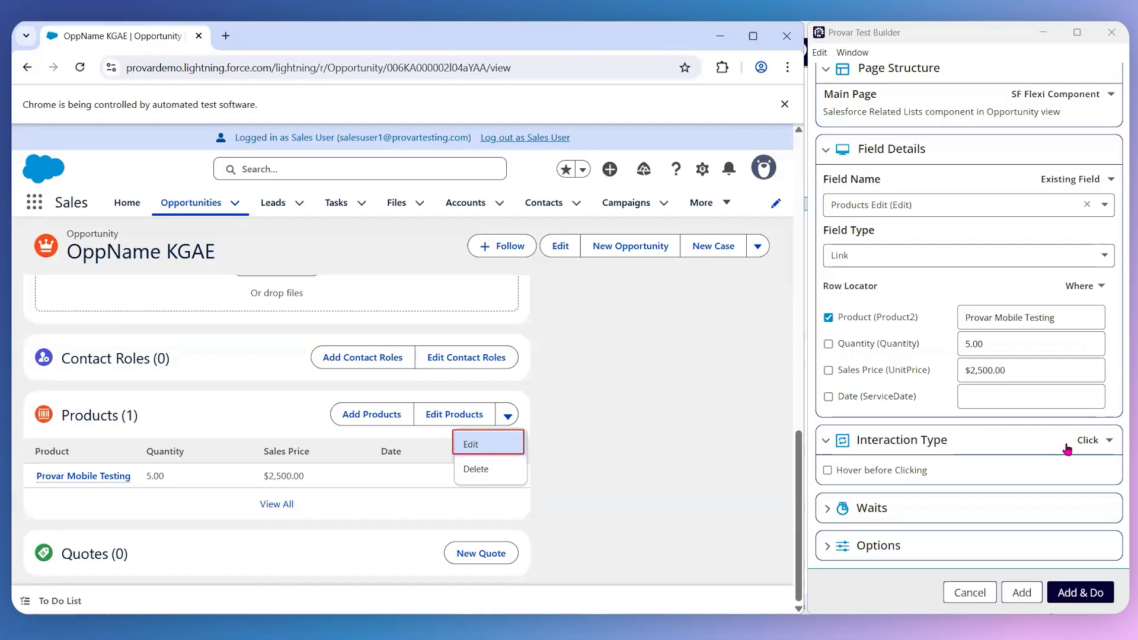
left_click(1071, 599)
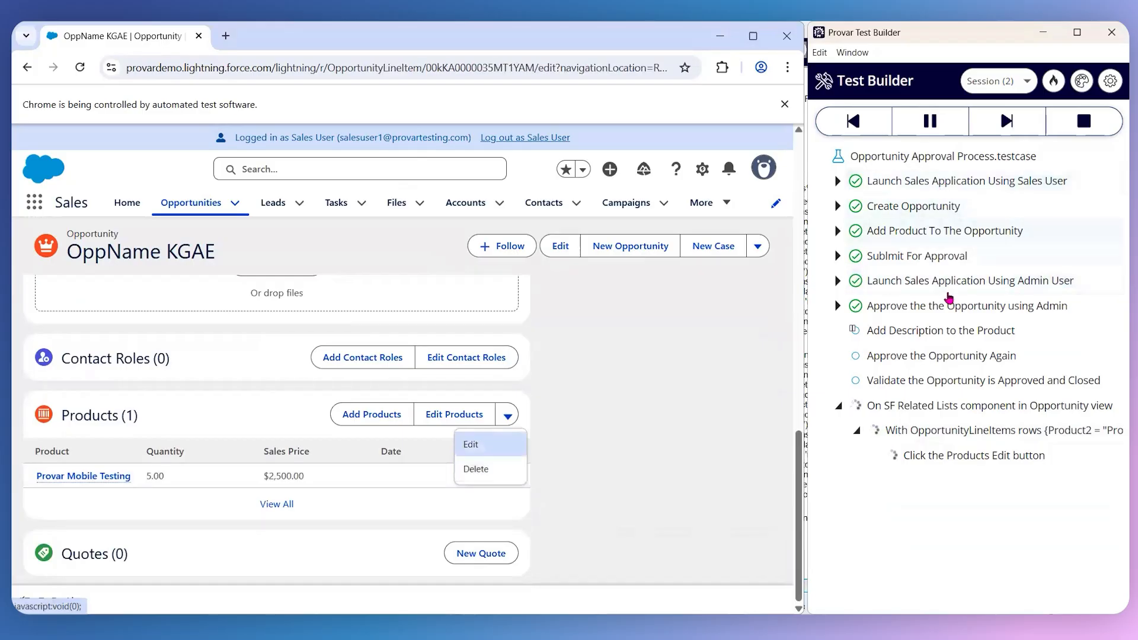
- Add and run a test step that sets the opportunity product's Line Description to "test DEsc"
scroll(333, 449, "down", 2)
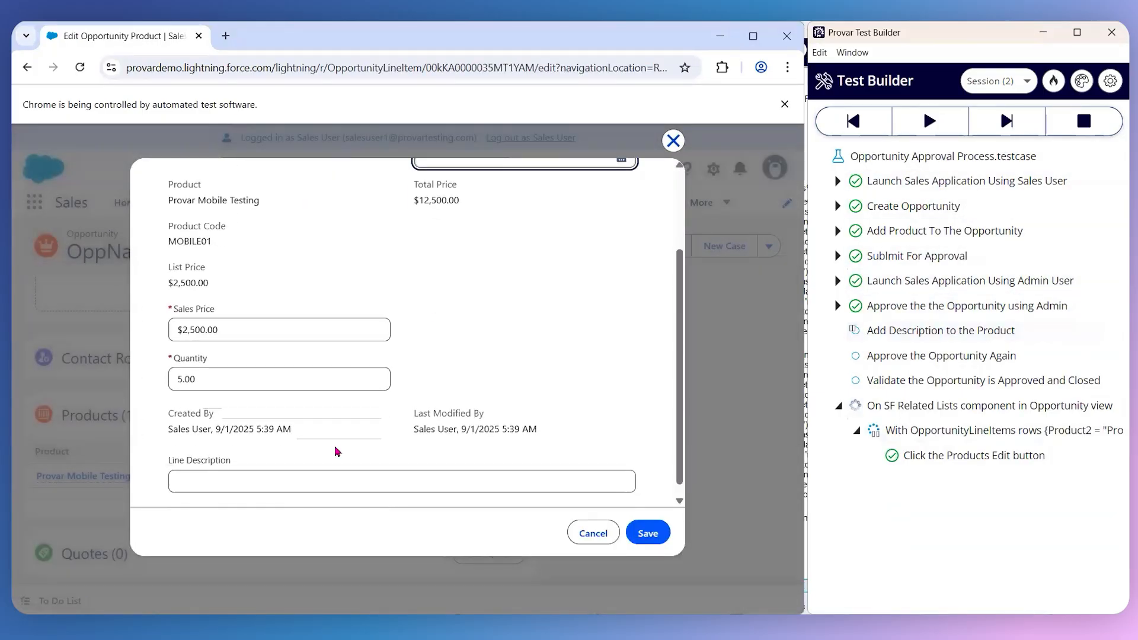
right_click(260, 480)
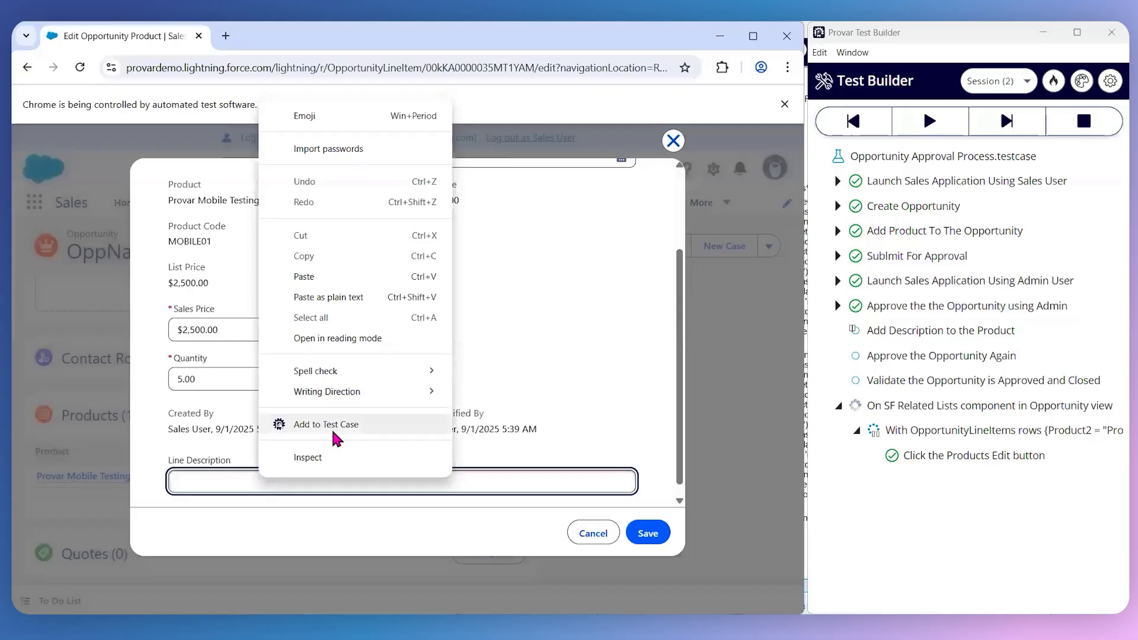
left_click(332, 424)
type("test DEsc")
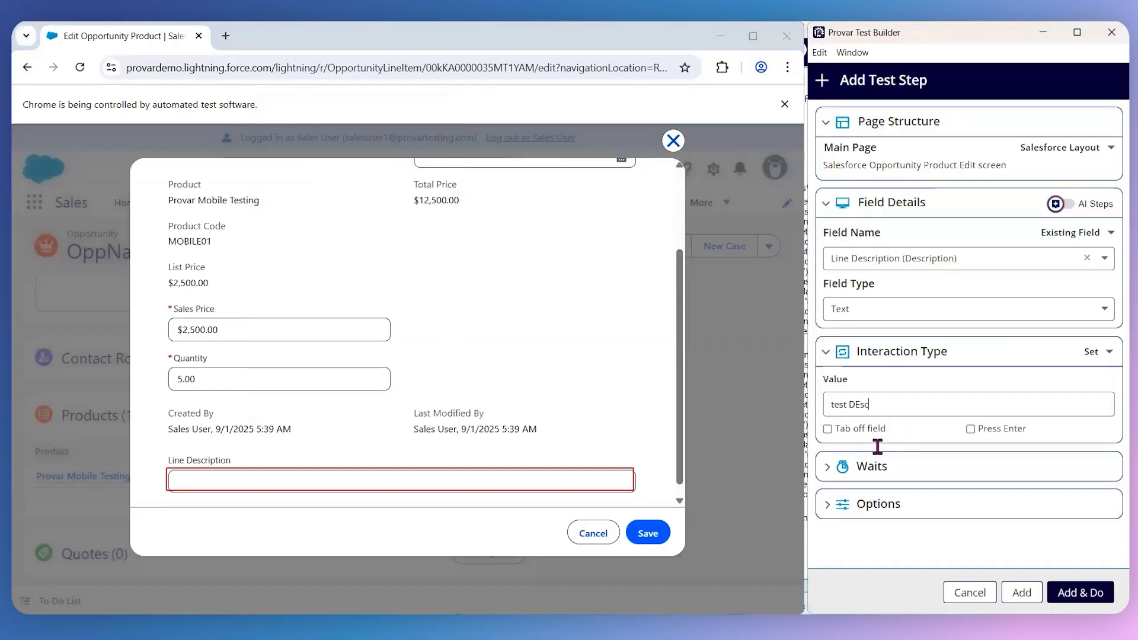
left_click(1062, 600)
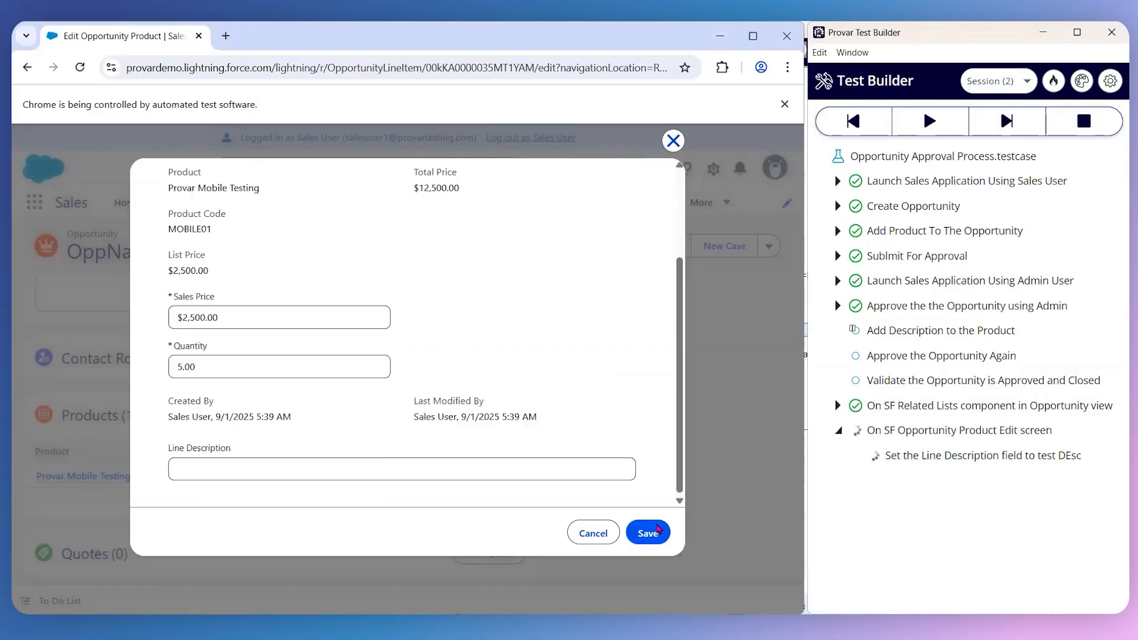
- Add and run a test step that saves the opportunity product edit form
right_click(658, 530)
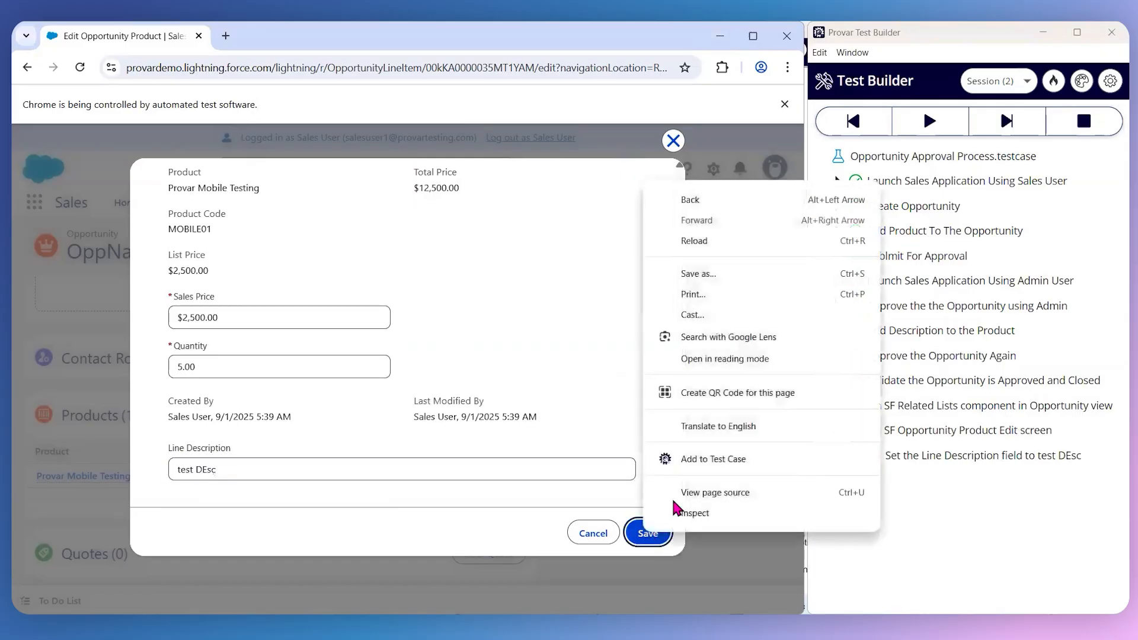
left_click(698, 461)
left_click(1074, 595)
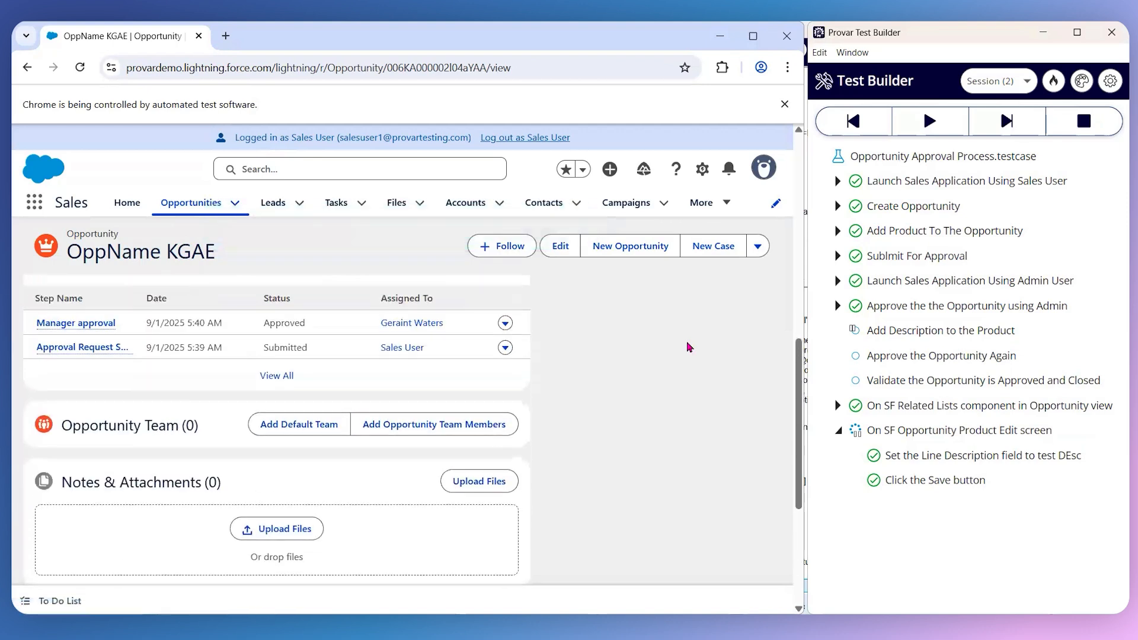
- Add and run a test step for the opportunity's Submit for Approval action
left_click(756, 252)
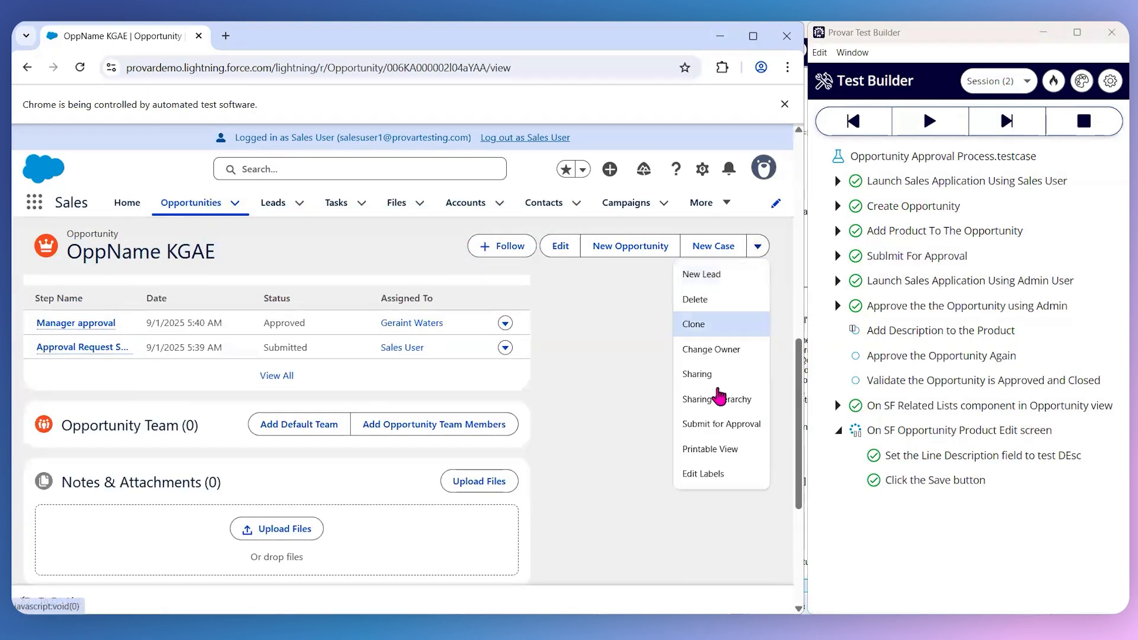
right_click(719, 422)
left_click(768, 382)
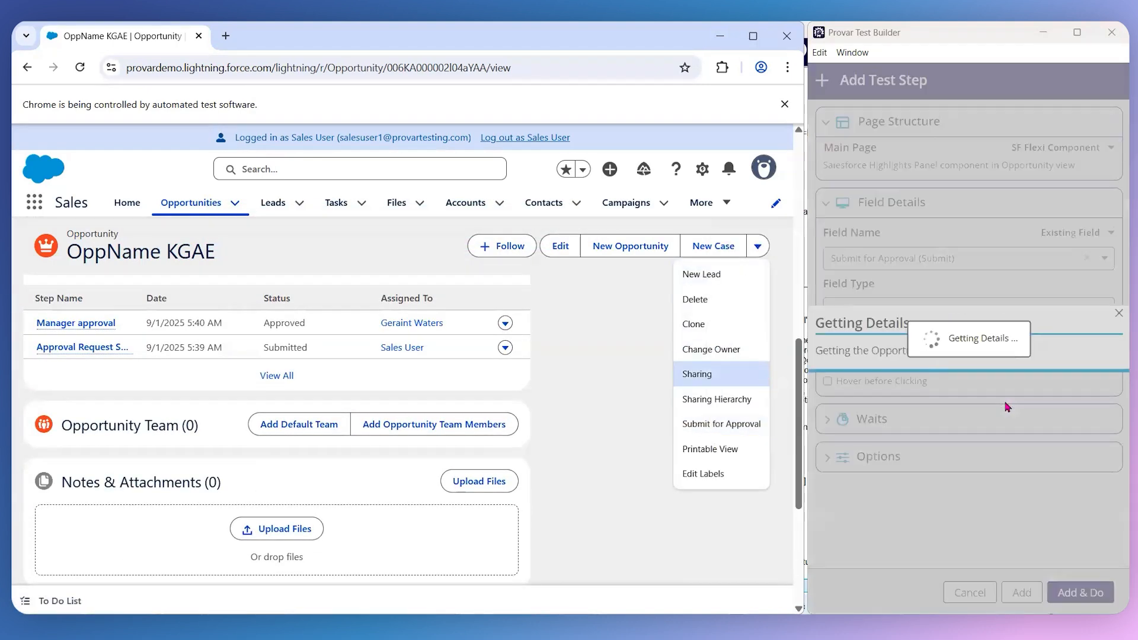
left_click(1067, 590)
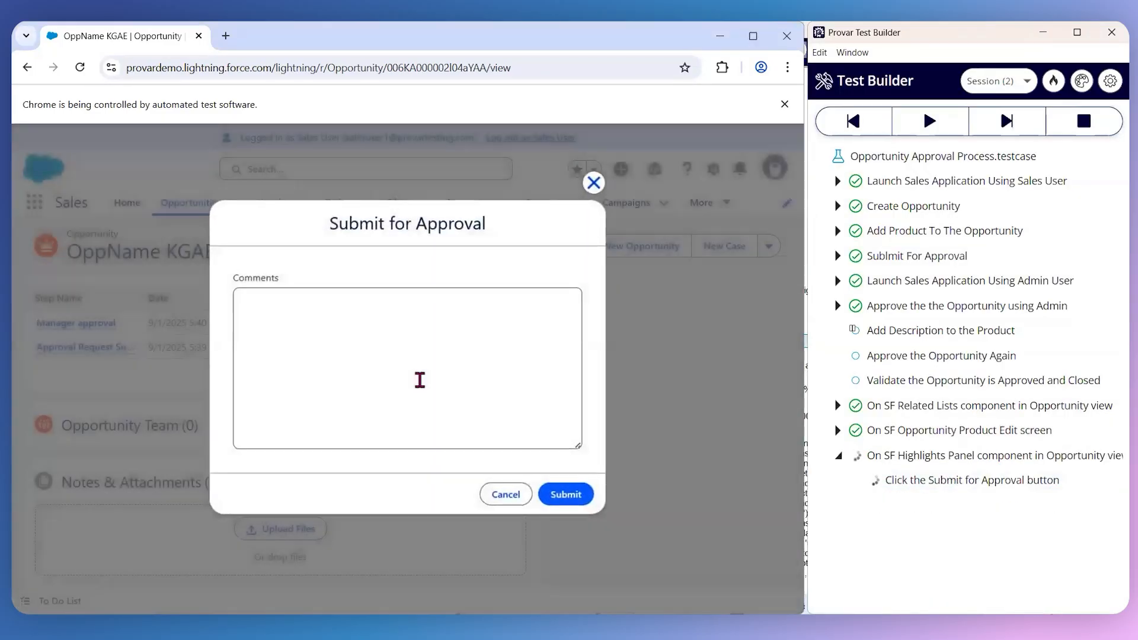
- Add and run a test step that sets the Submit for Approval Comments field to "Pleae Approve !!"
right_click(342, 351)
left_click(385, 569)
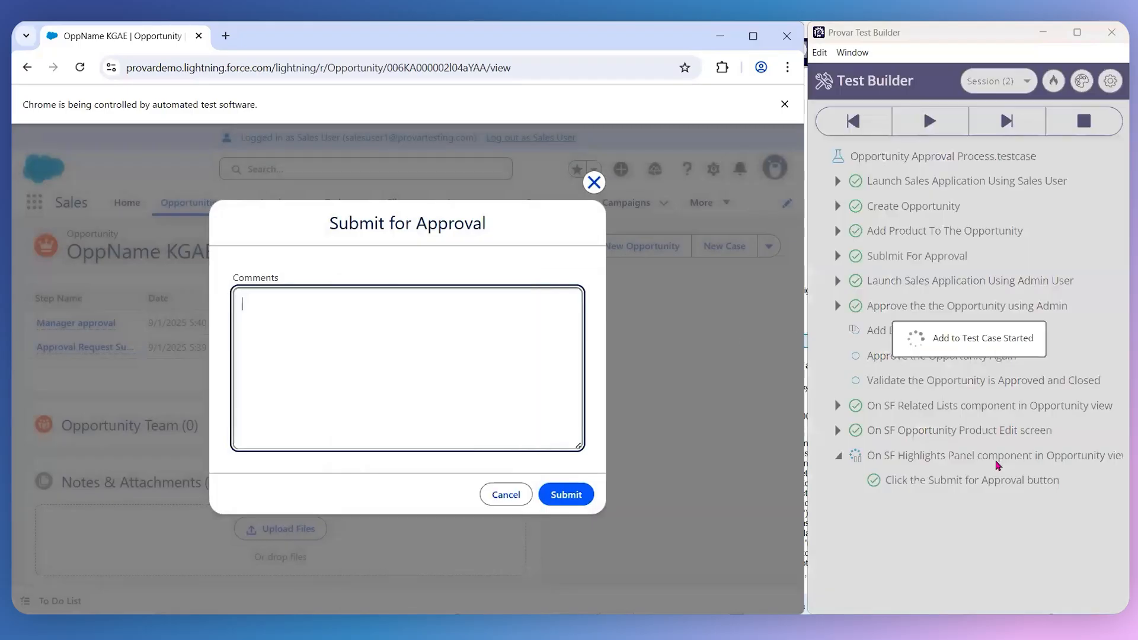
type("Pleae Approve !!")
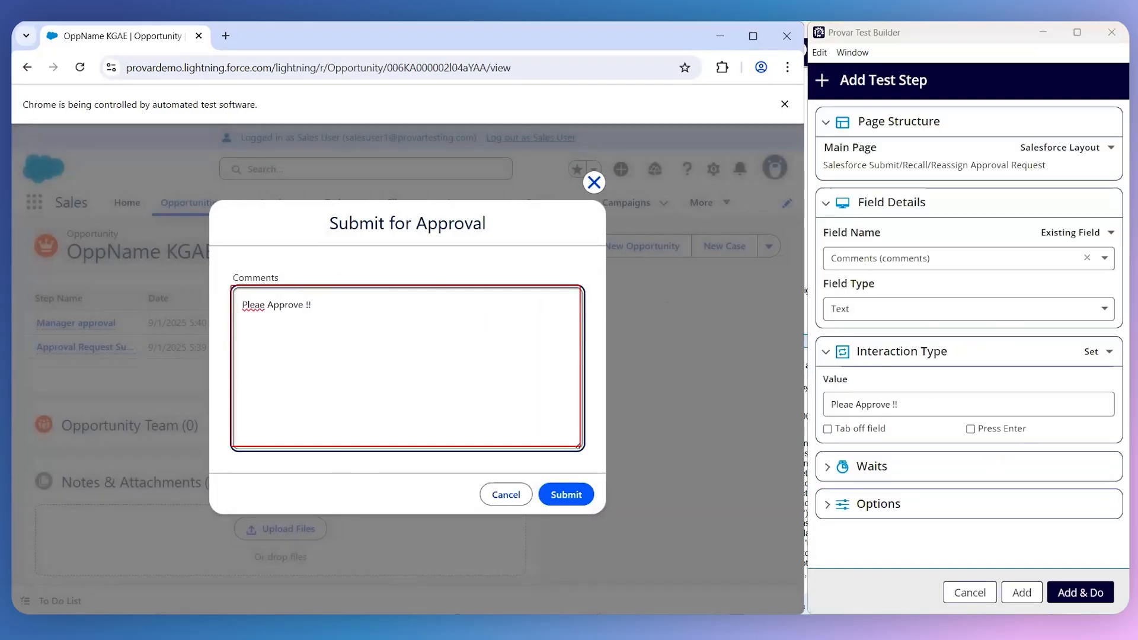
left_click(1079, 592)
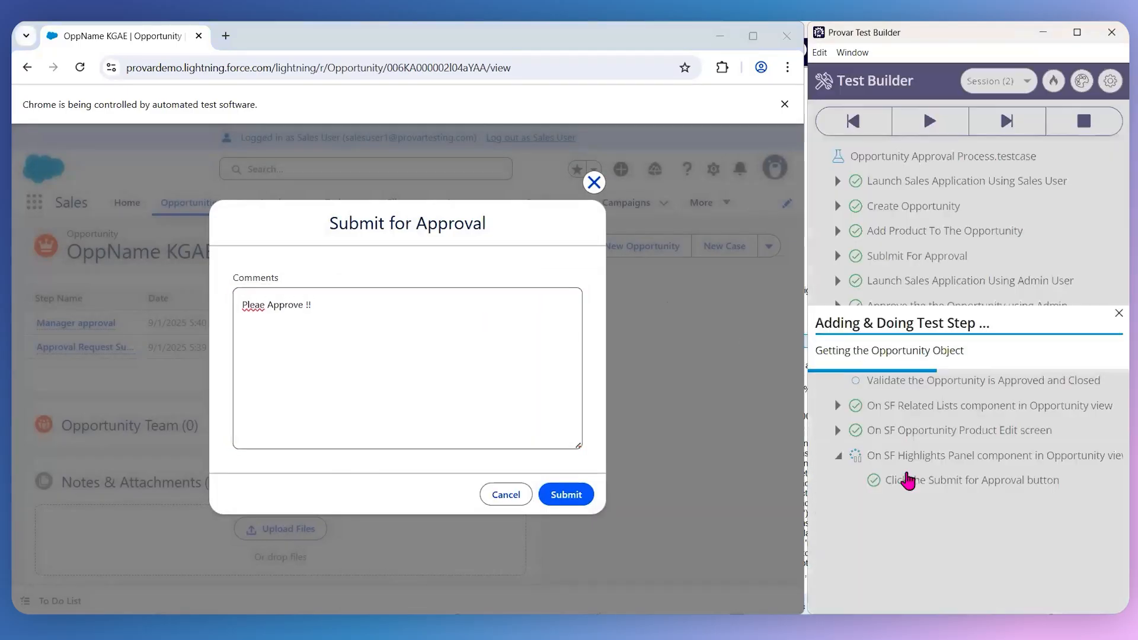
- Correct the Comments test step's value to "Please Approve !!" and run the edited step
left_click(1084, 507)
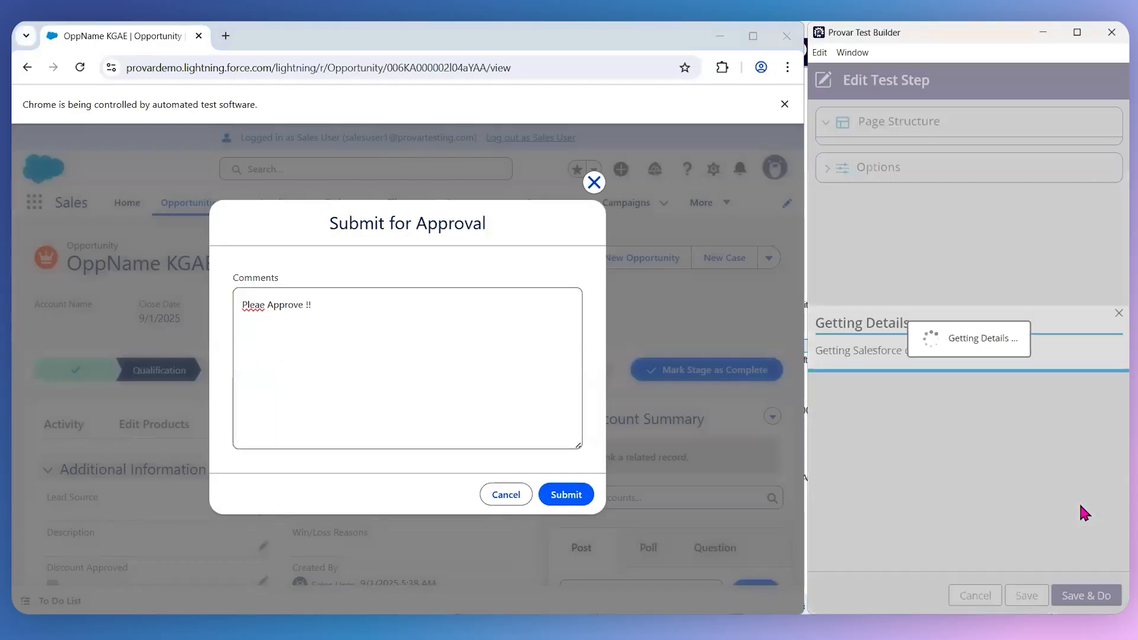
type("se Approve !!")
left_click(1094, 592)
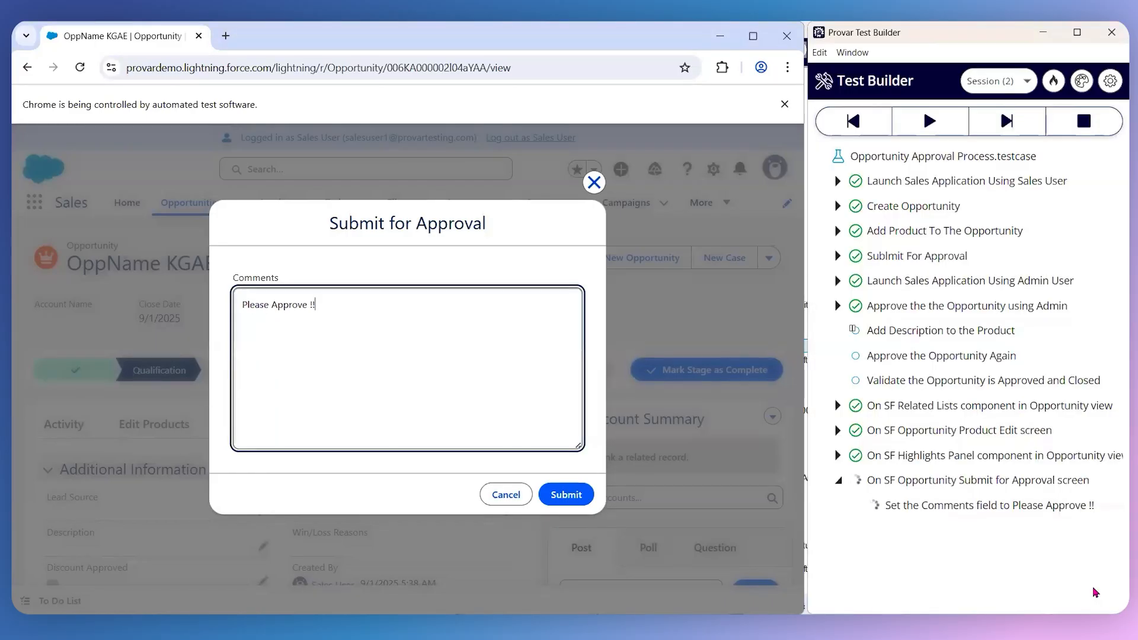
- Add and run a test step for the Submit button of the Submit for Approval dialog
right_click(566, 494)
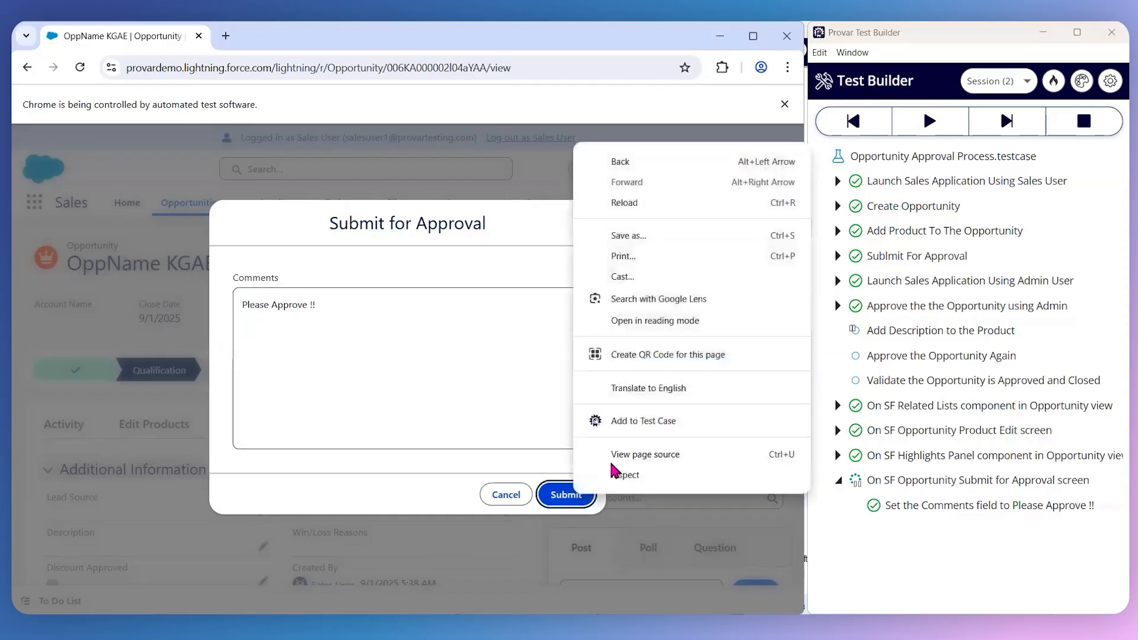
left_click(630, 424)
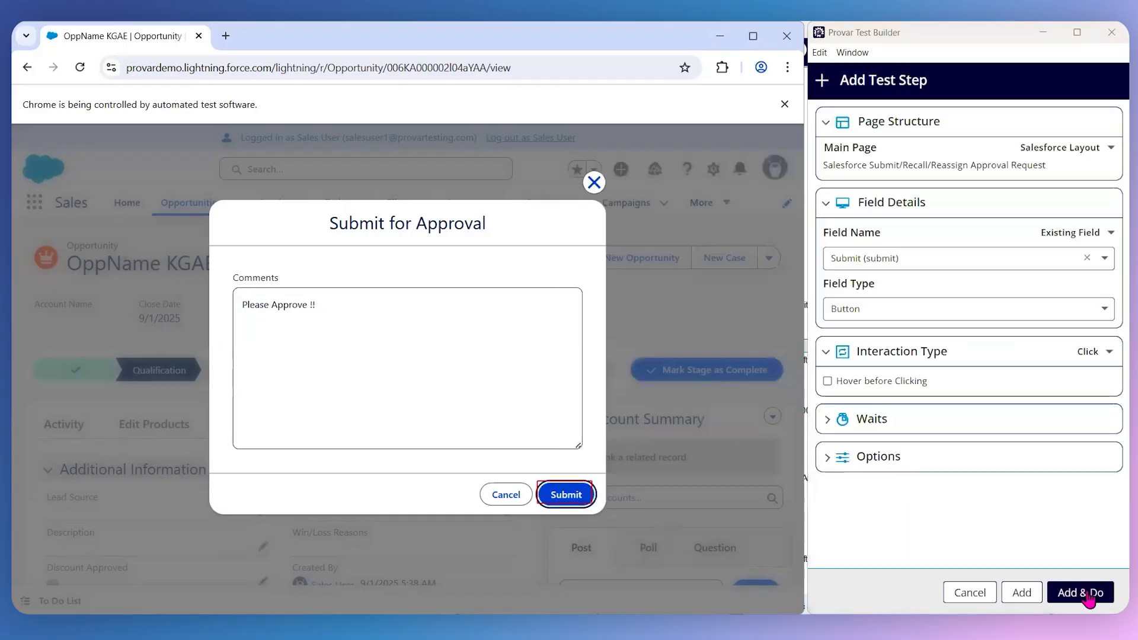
left_click(1093, 592)
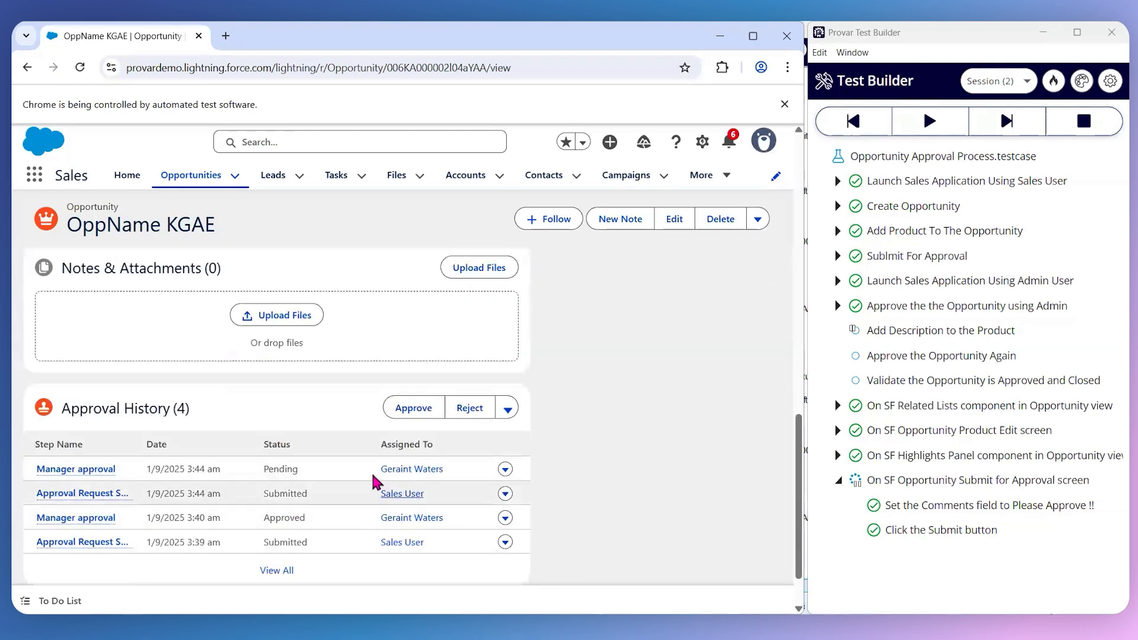
- In the admin browser window, add and run a test step for the Approve action of the Approval History list
right_click(409, 408)
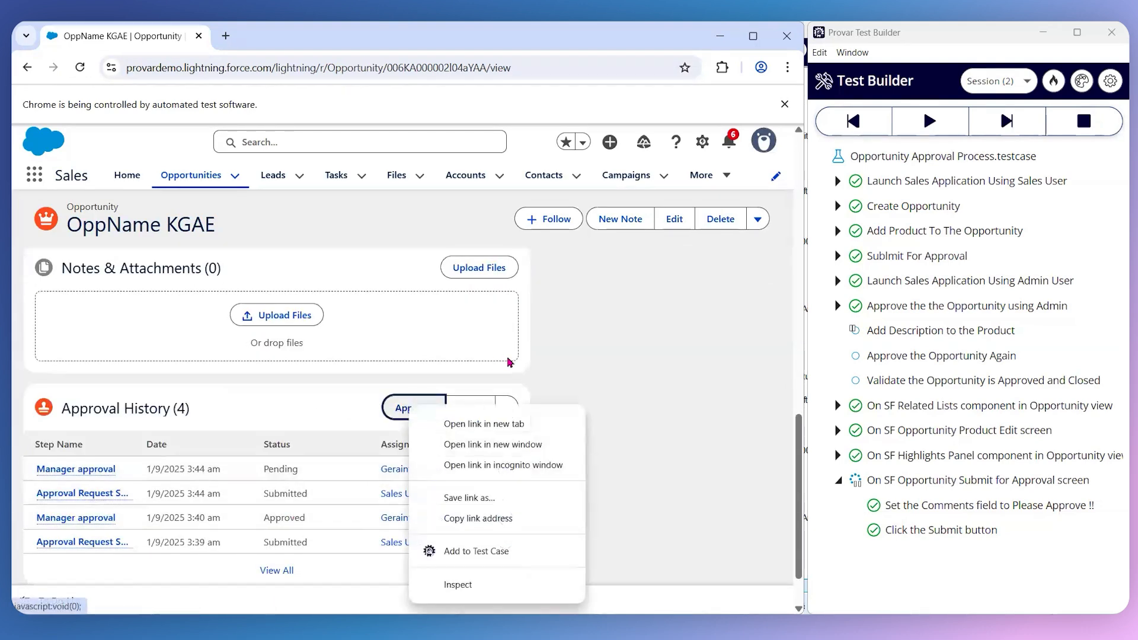
left_click(479, 552)
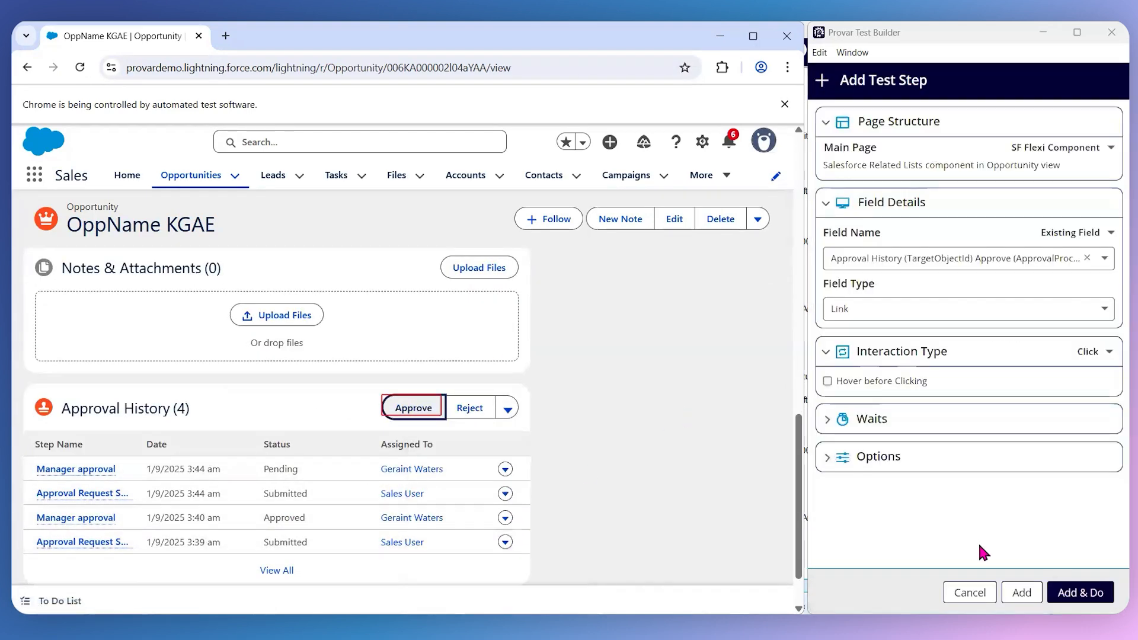
left_click(1081, 594)
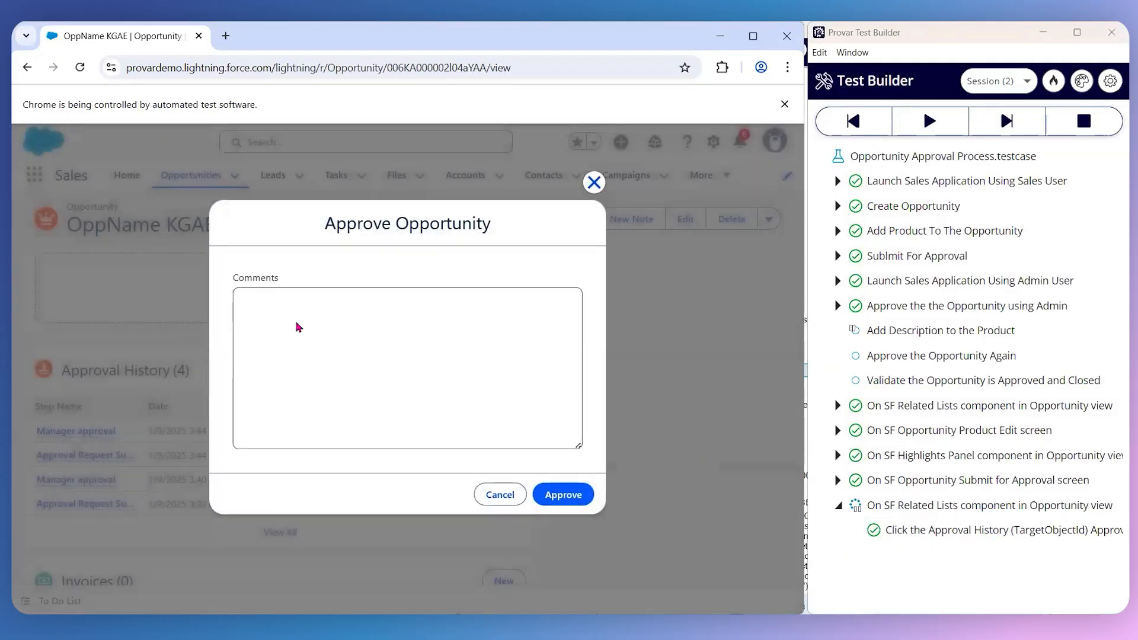
- Add and run a test step that sets the Approve Opportunity Comments field to "Approve !!"
right_click(297, 325)
left_click(349, 568)
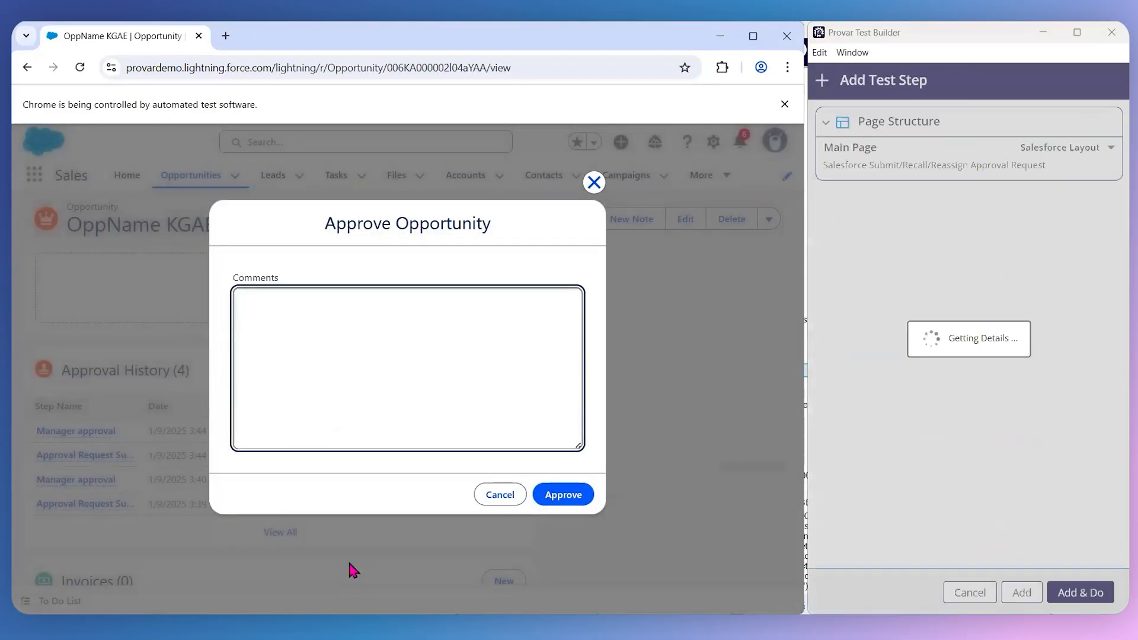
right_click(292, 325)
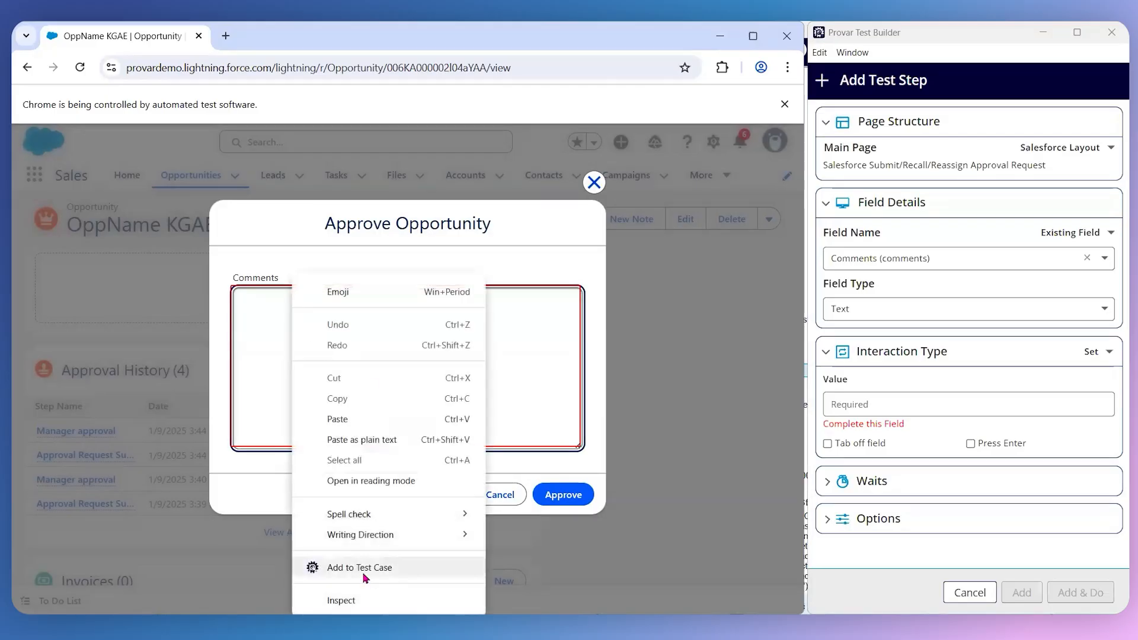
left_click(363, 568)
left_click(887, 406)
type("Approve !!")
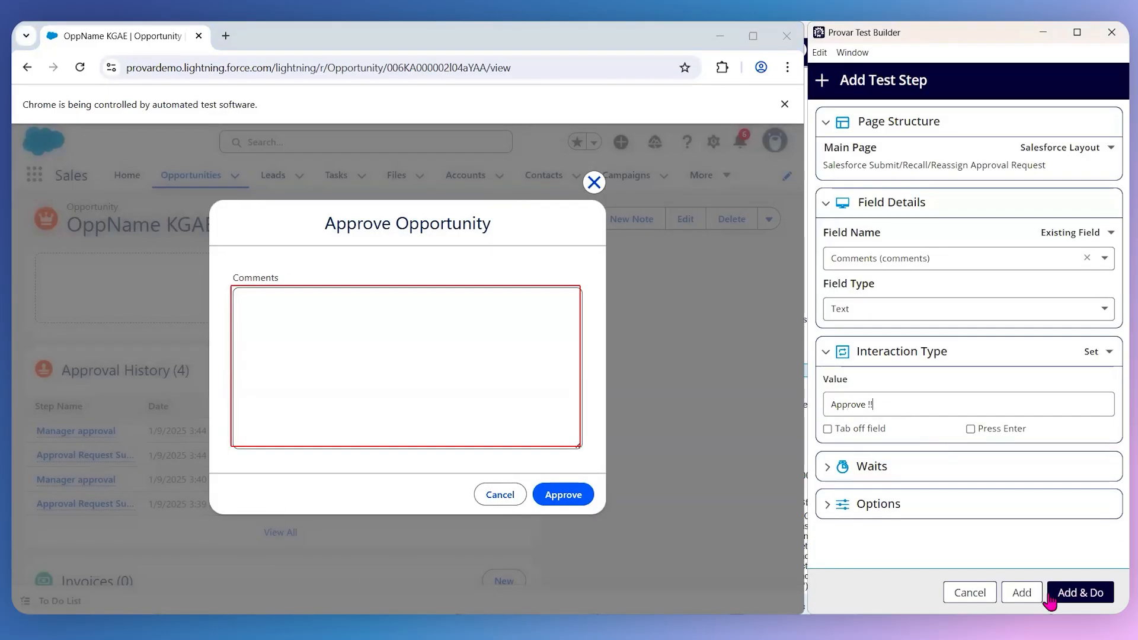
left_click(1080, 593)
- Add and run a test step for the Approve button that completes the Approve Opportunity dialog
right_click(563, 499)
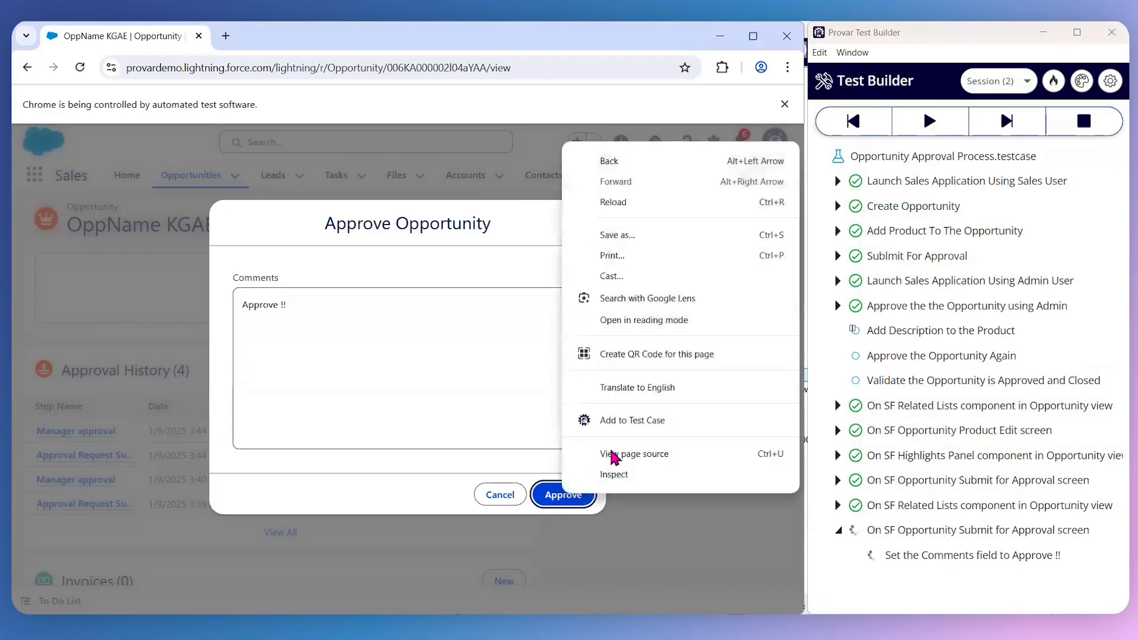
left_click(622, 429)
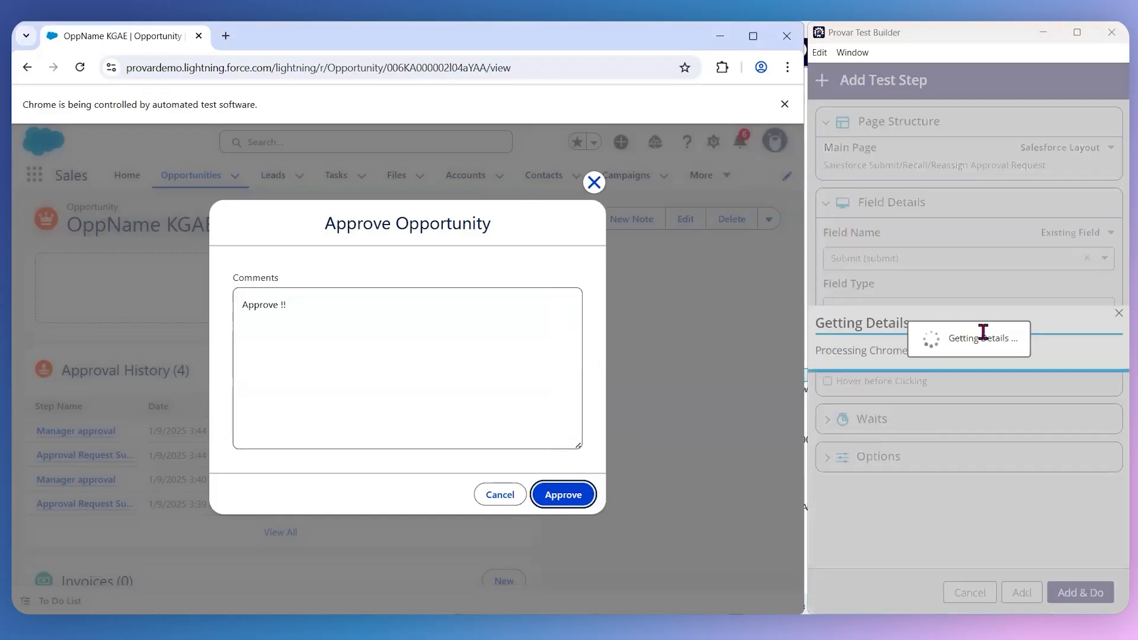
left_click(1080, 593)
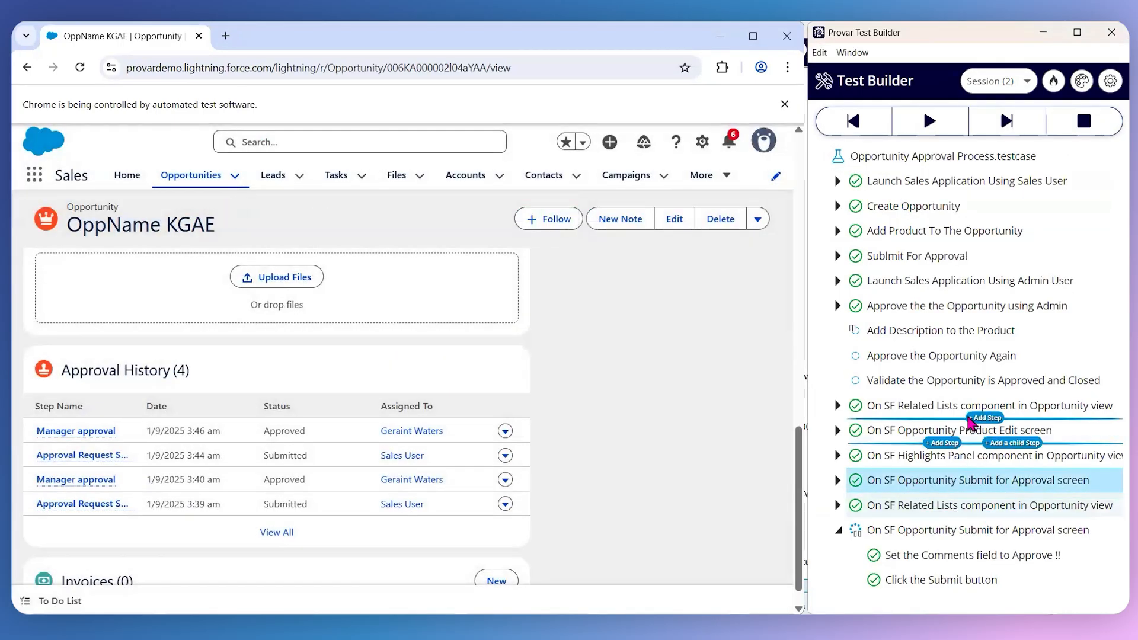
- Move the recorded screen steps into the group steps Add Description to the Product, Approve the Opportunity Again and Validate the Opportunity is Approved and Closed
left_click_drag(927, 364, 989, 354)
left_click(837, 330)
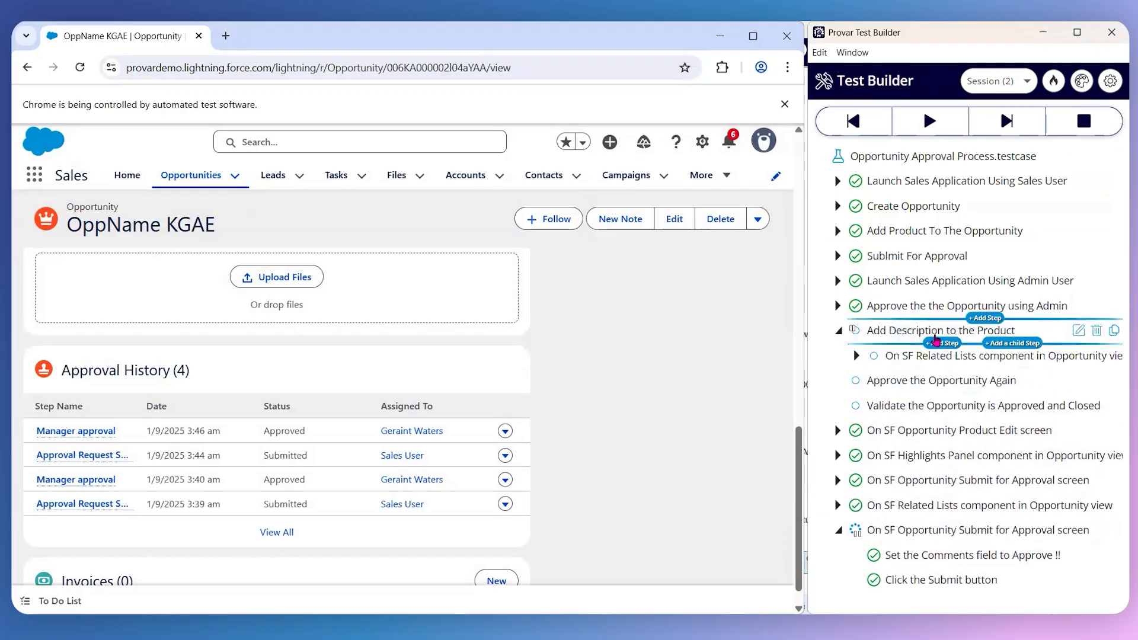
left_click_drag(979, 350, 987, 371)
left_click(837, 332)
mouse_move(885, 409)
left_mouse_down()
mouse_move(954, 361)
mouse_move(993, 361)
mouse_move(916, 408)
mouse_move(949, 428)
mouse_move(958, 389)
mouse_move(848, 359)
mouse_move(950, 394)
mouse_move(932, 386)
mouse_move(995, 384)
mouse_move(997, 395)
left_mouse_up()
left_click(838, 380)
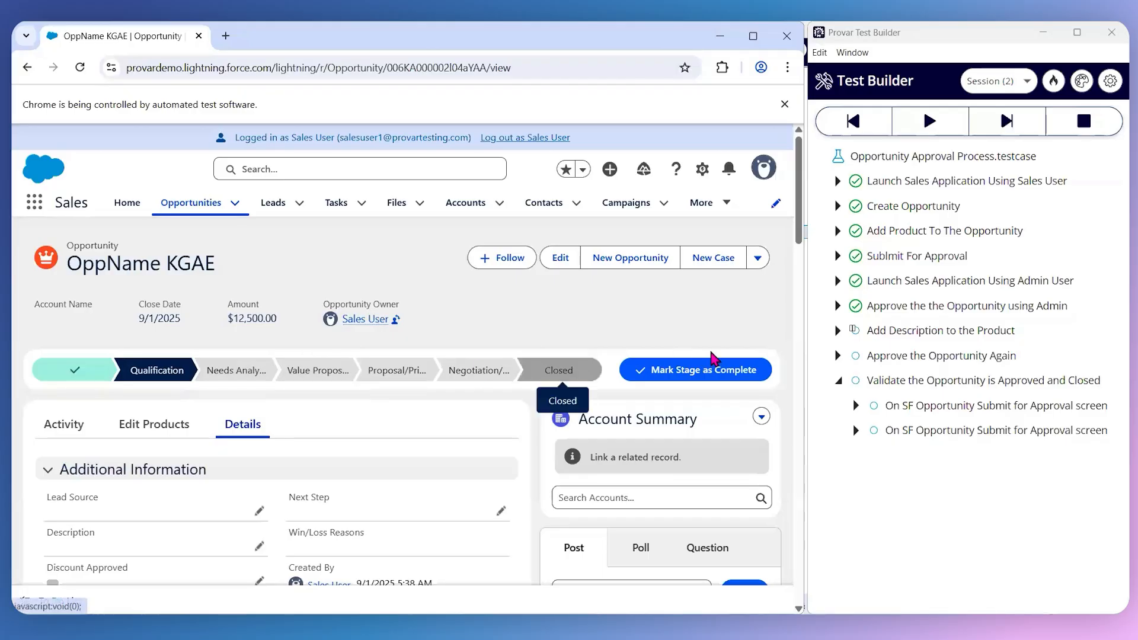
- In the Sales User browser window, add and run a test step for the opportunity's Mark Stage as Complete button
right_click(698, 377)
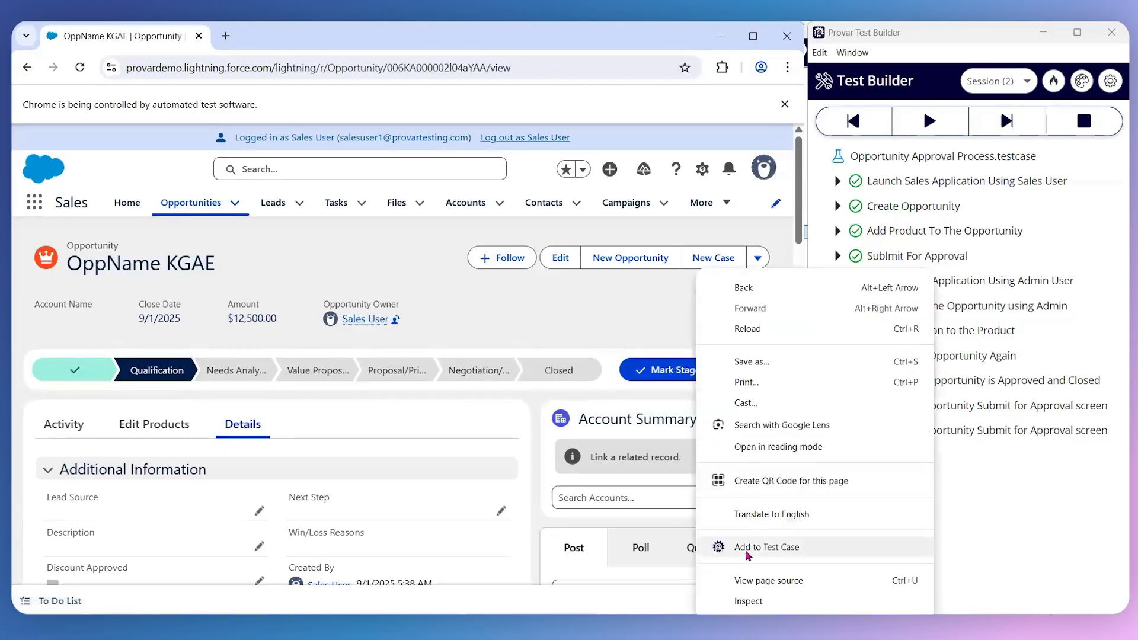
left_click(765, 547)
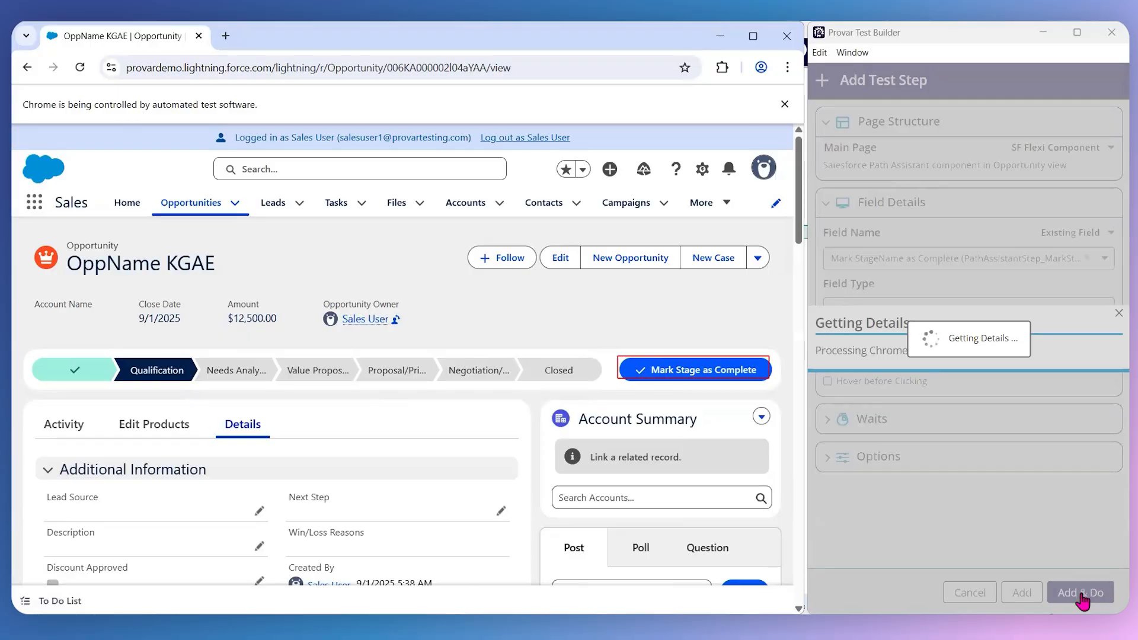
left_click(1097, 588)
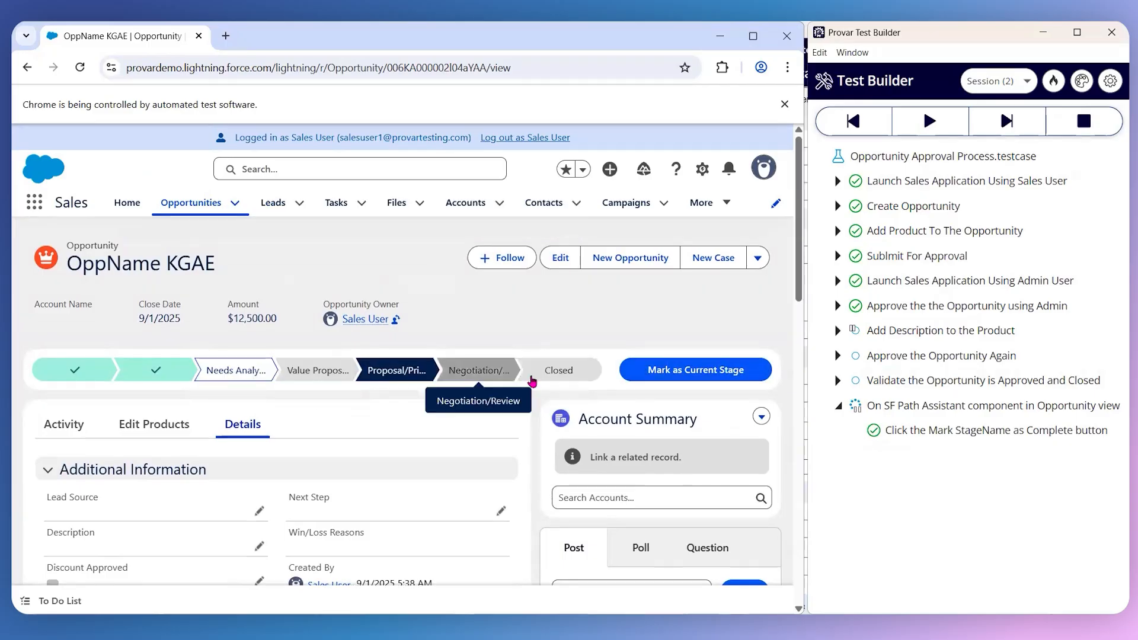
- Add and run a test step that selects the Closed stage in the opportunity's stage path
right_click(579, 370)
left_click(623, 516)
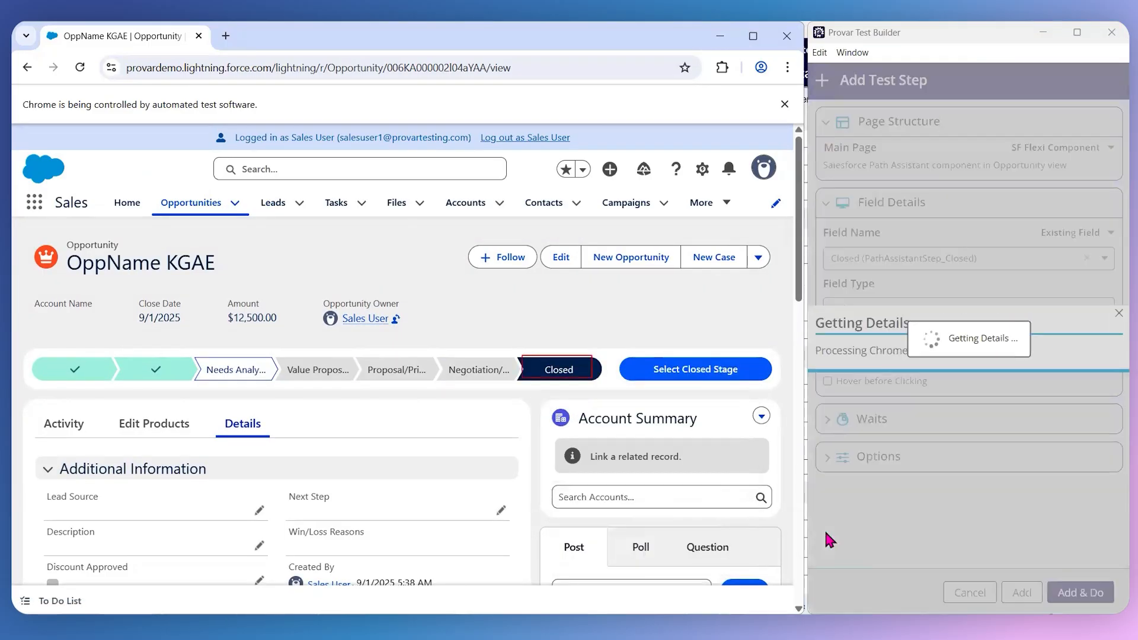
left_click(1073, 595)
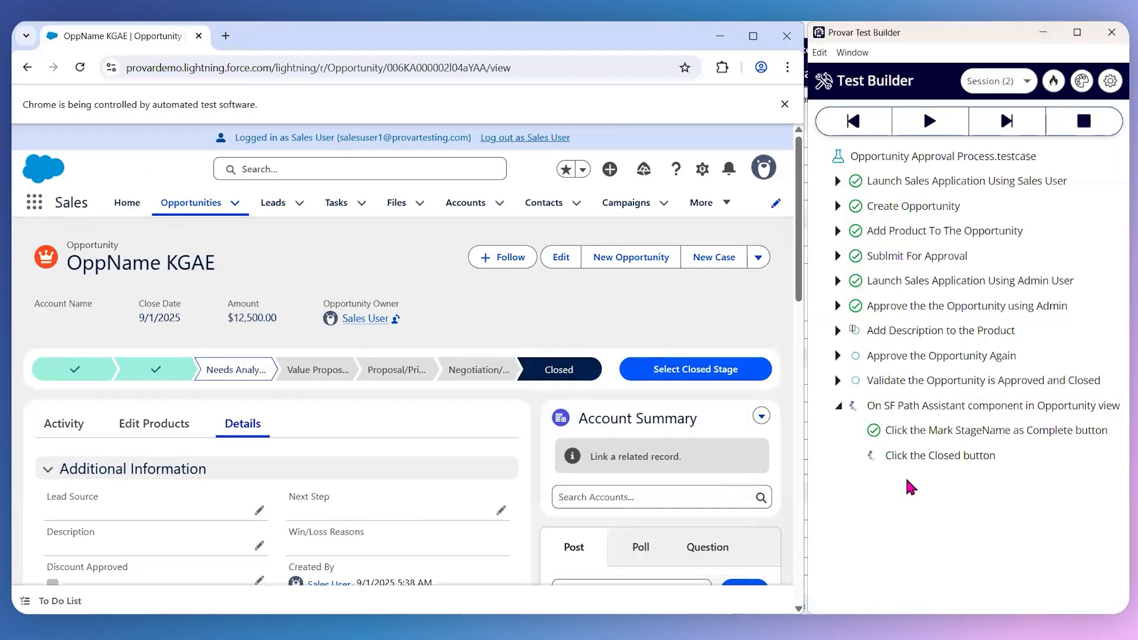
- Add and run a test step for the Select Closed Stage button of the opportunity's stage path
right_click(702, 370)
left_click(779, 552)
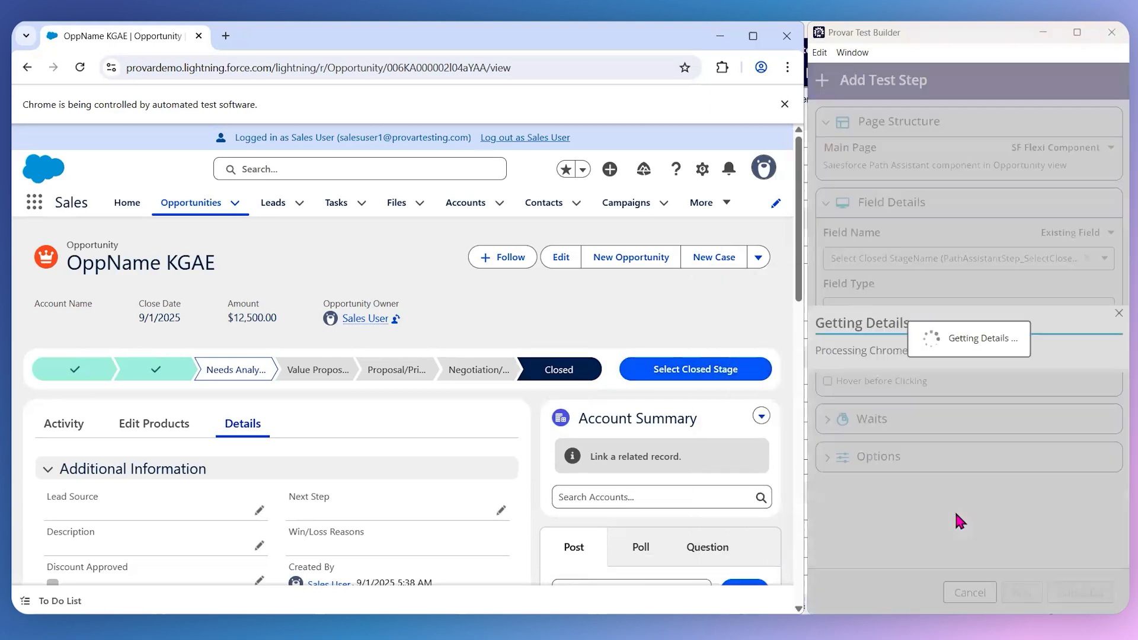
left_click(1074, 594)
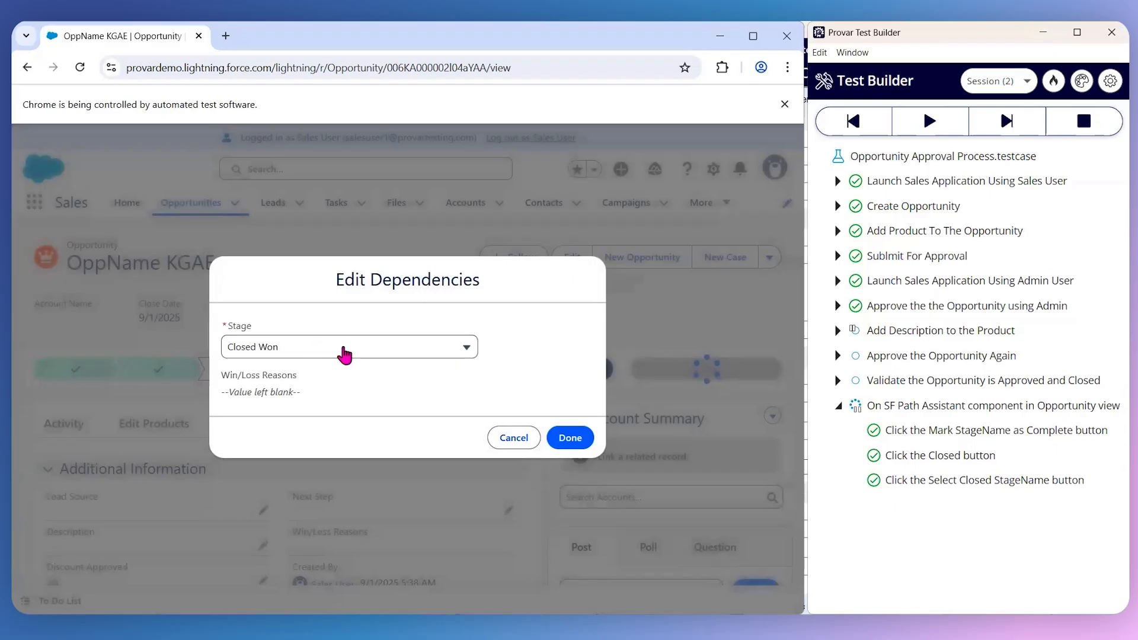
- Add and run a test step for the Done button of the Edit Dependencies dialog, with Closed Won as the stage
right_click(561, 438)
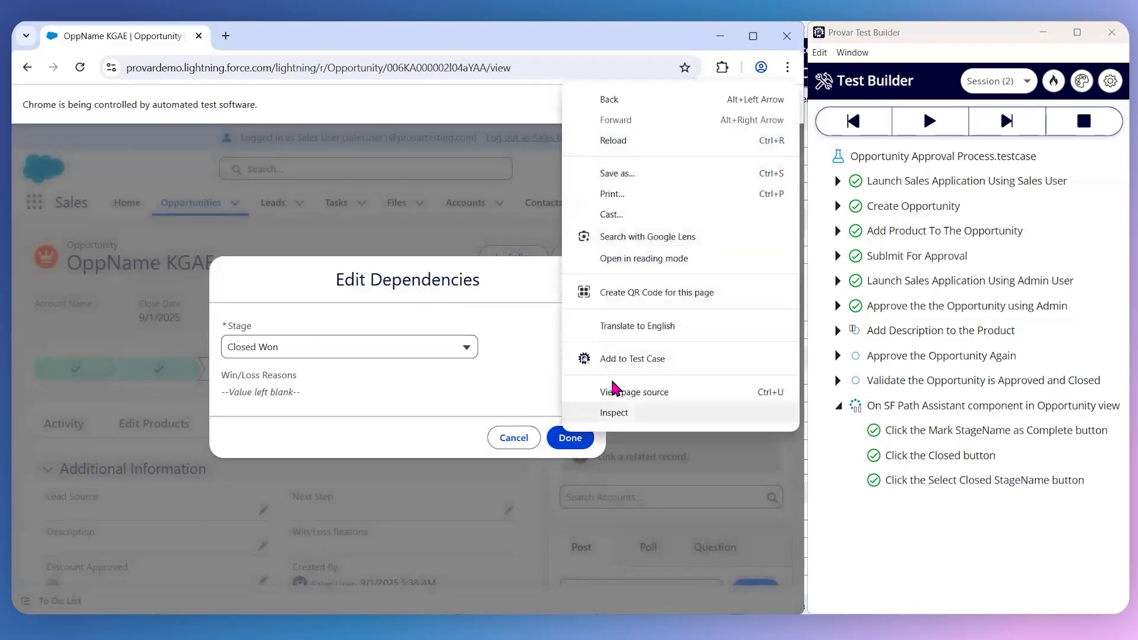
left_click(622, 358)
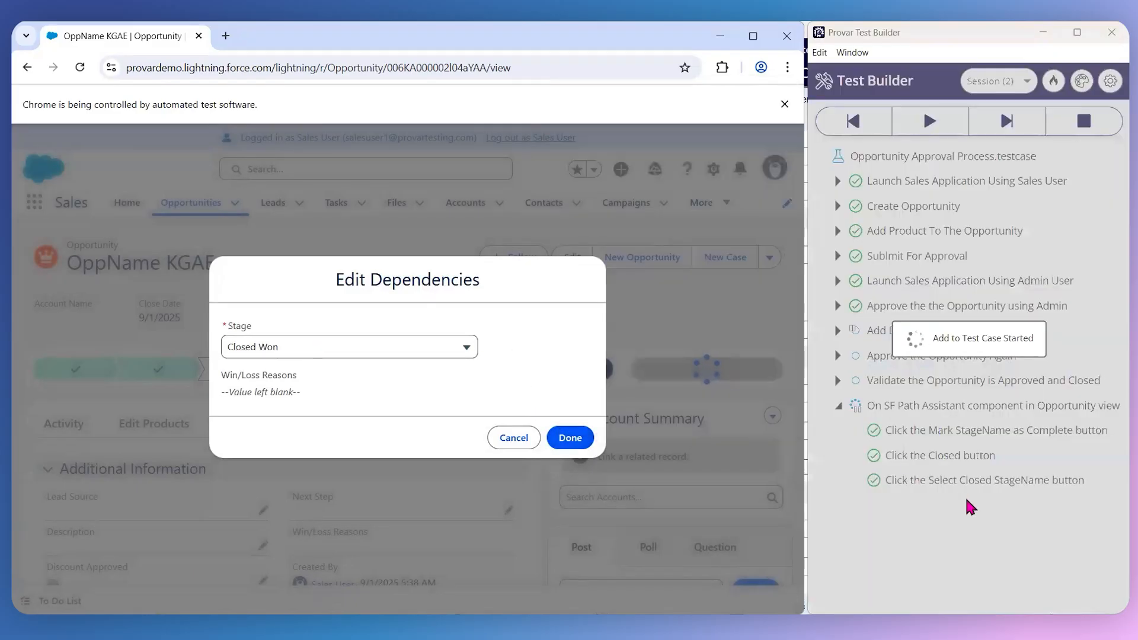
left_click(1080, 592)
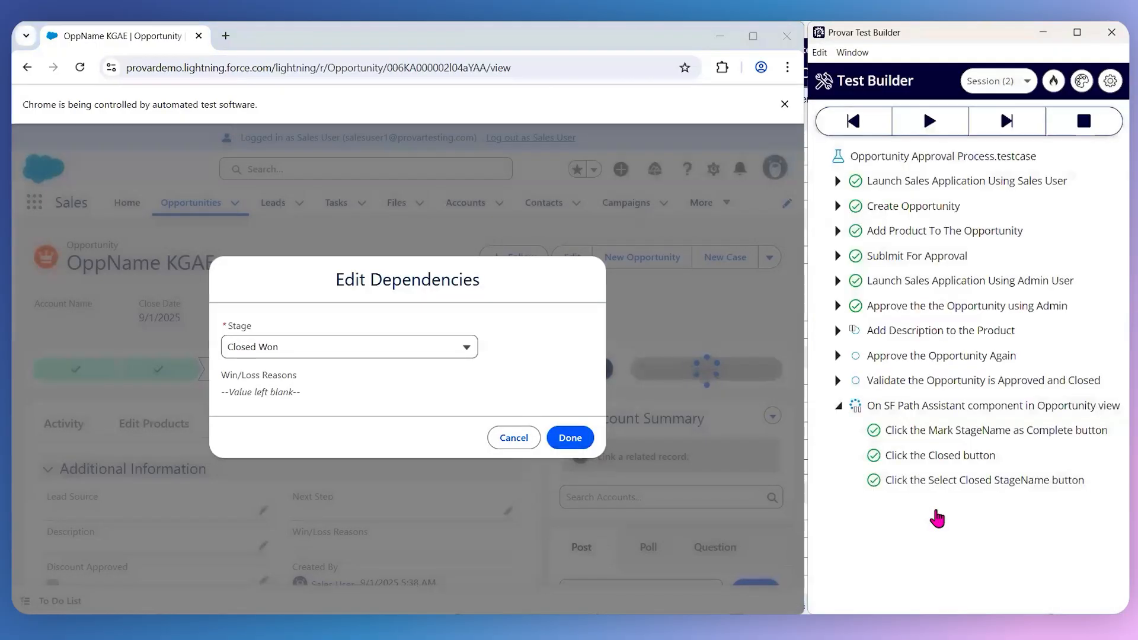